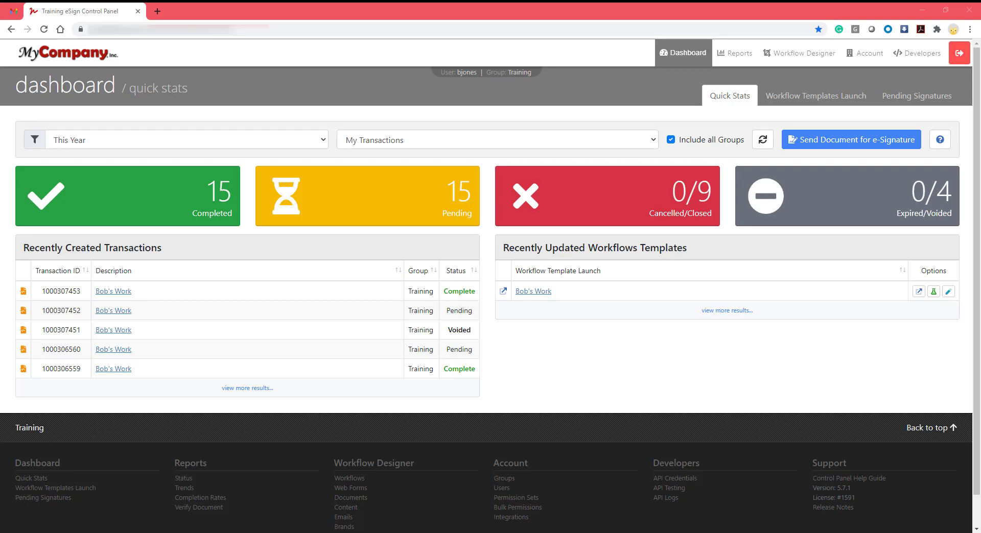
Switch the active group from Training to My Company Internal.
left_click(526, 76)
left_click(481, 118)
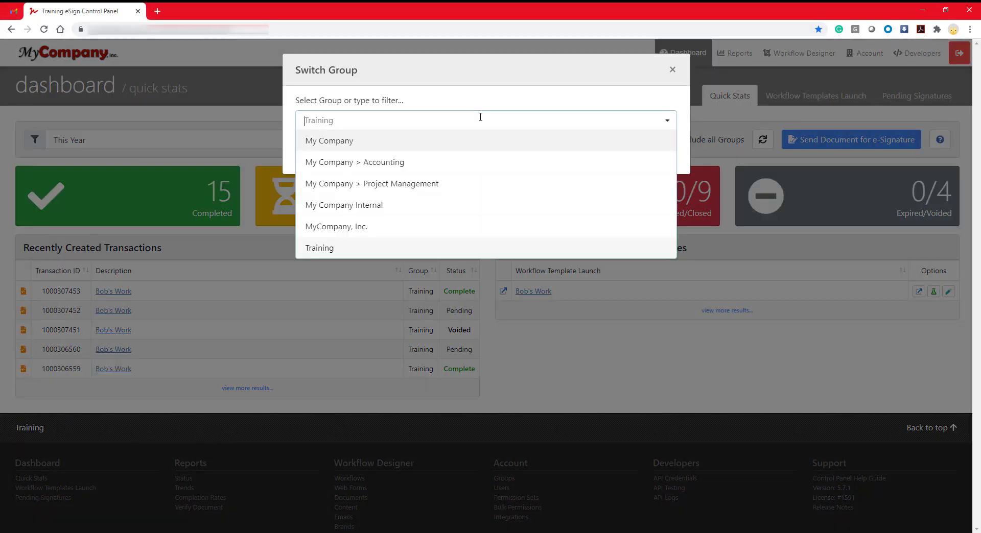
left_click(411, 208)
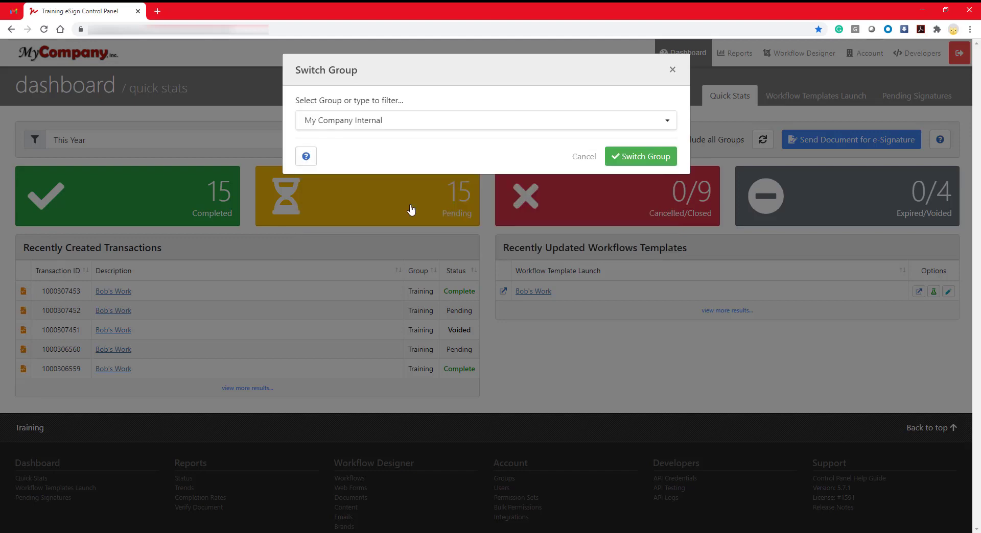
left_click(628, 156)
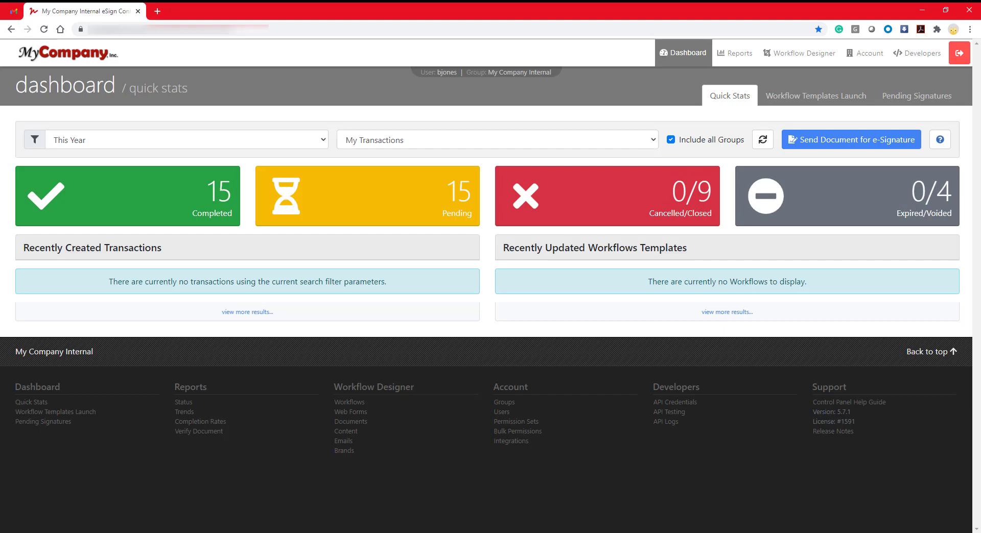
Go to Account > Users and start a new user with Add User.
left_click(868, 53)
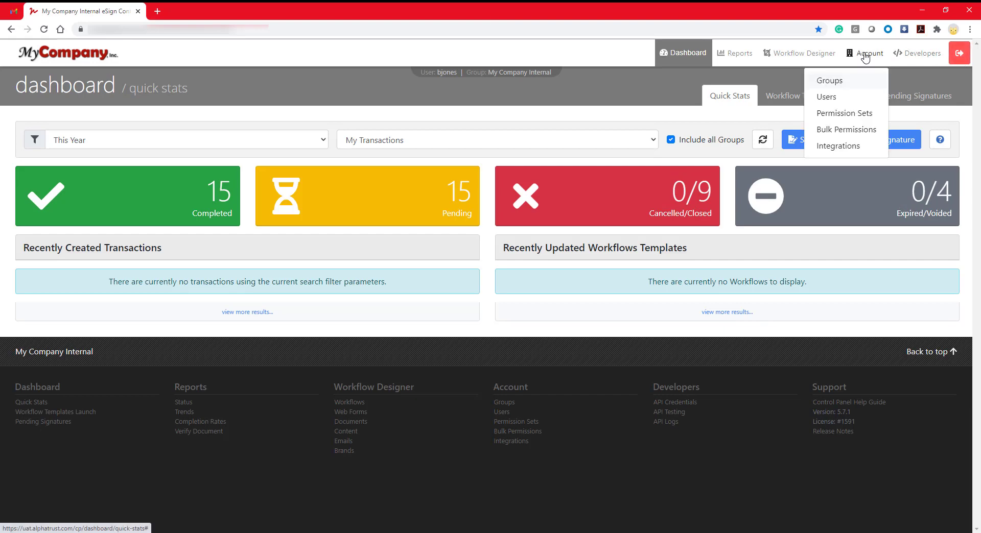
left_click(841, 97)
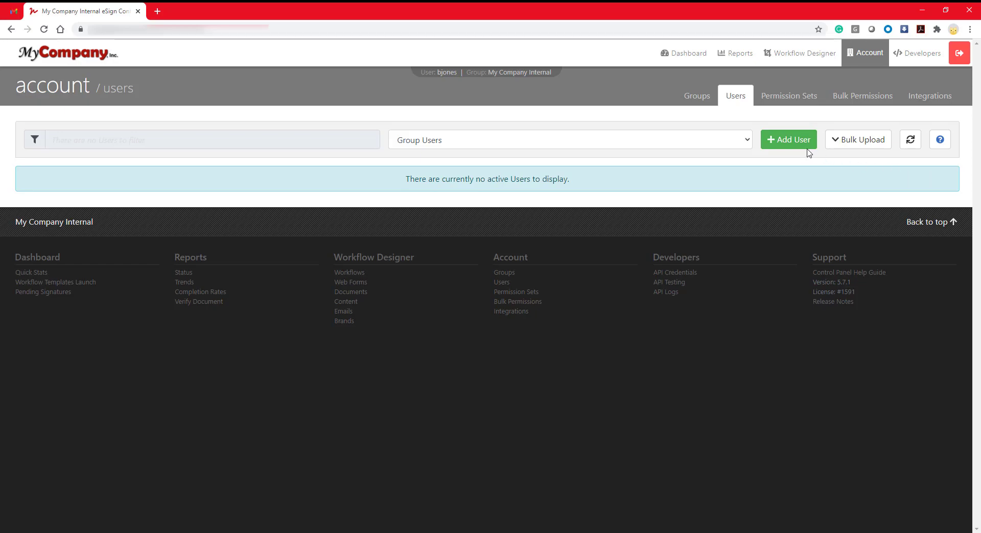
left_click(790, 141)
Enter the new user's username, first name, last name and Gmail e-mail address in Basic Information.
left_click(408, 158)
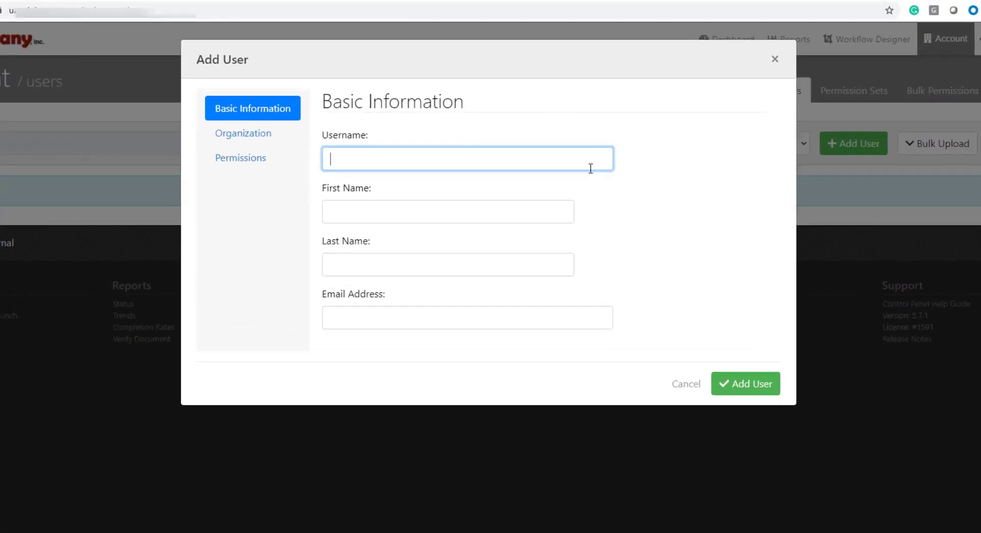
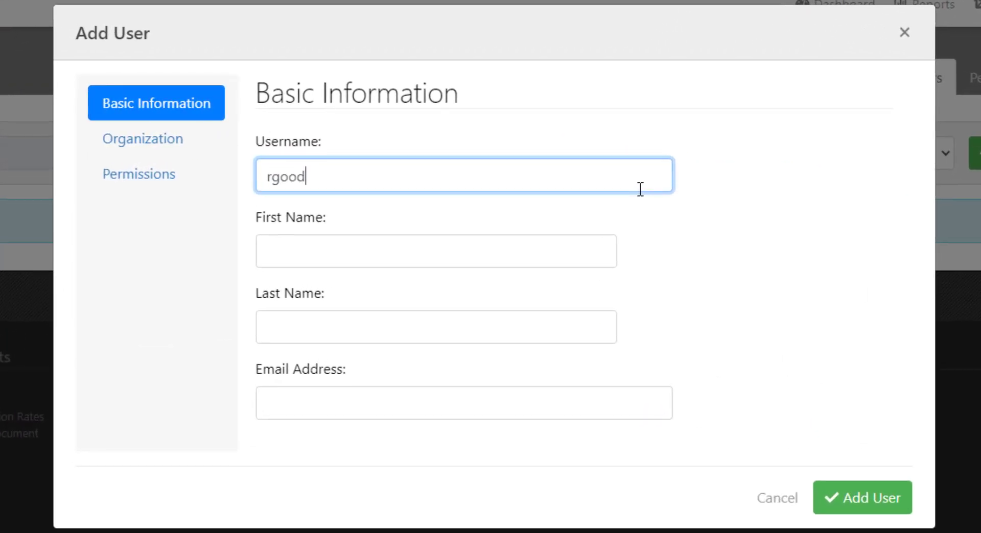
left_click(320, 246)
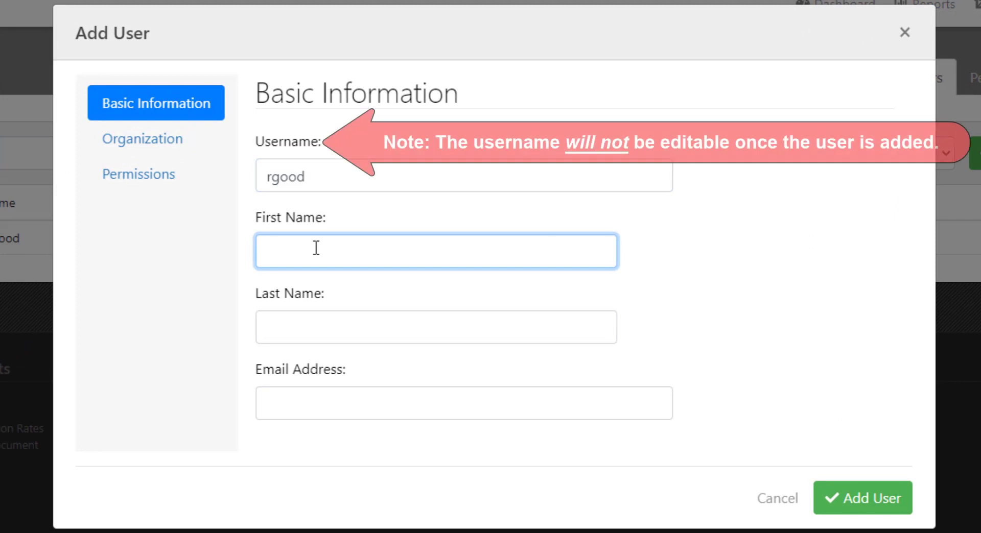
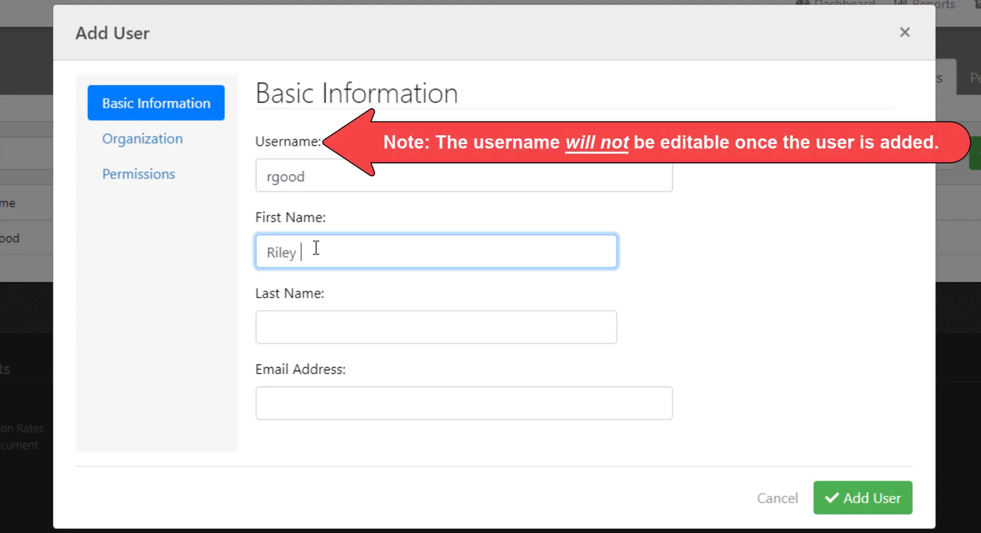
key("Tab")
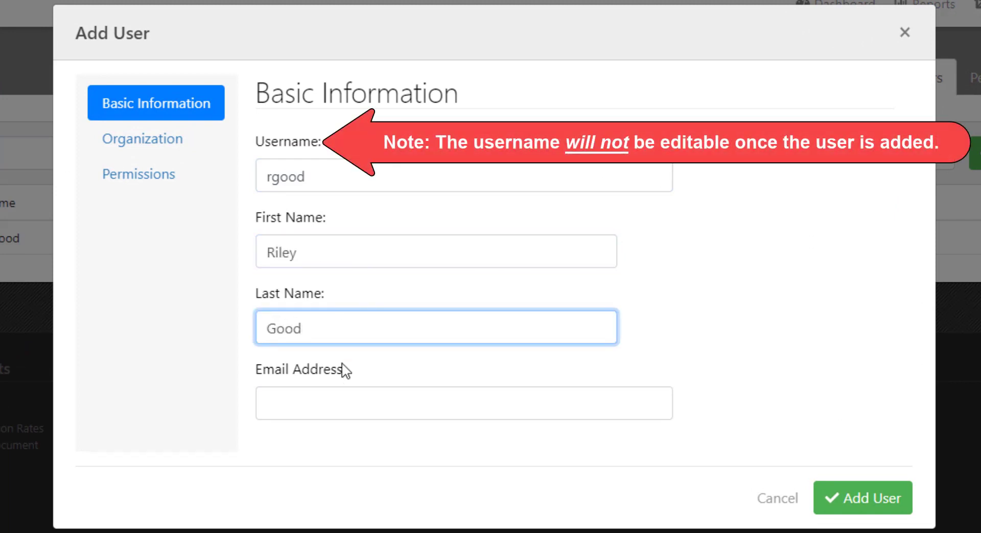
left_click(328, 406)
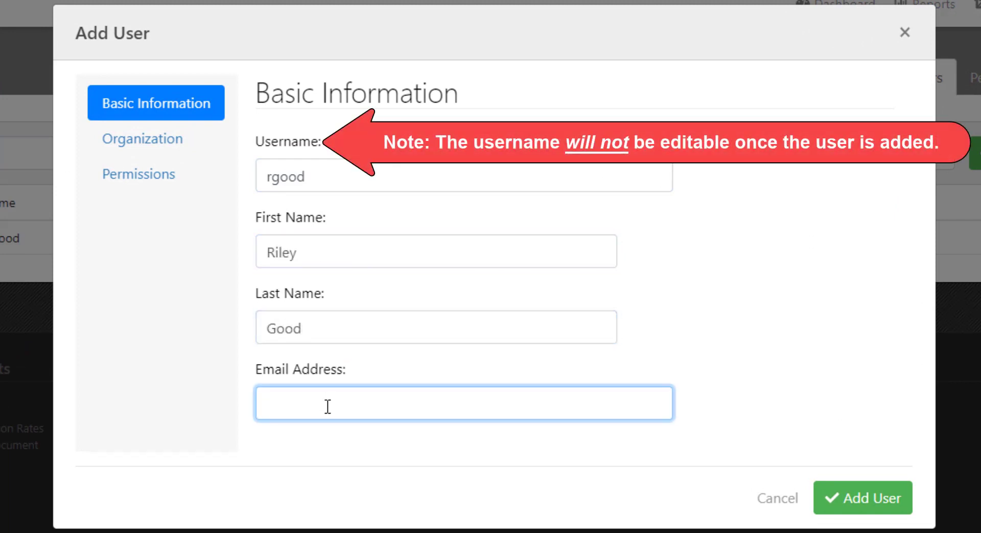
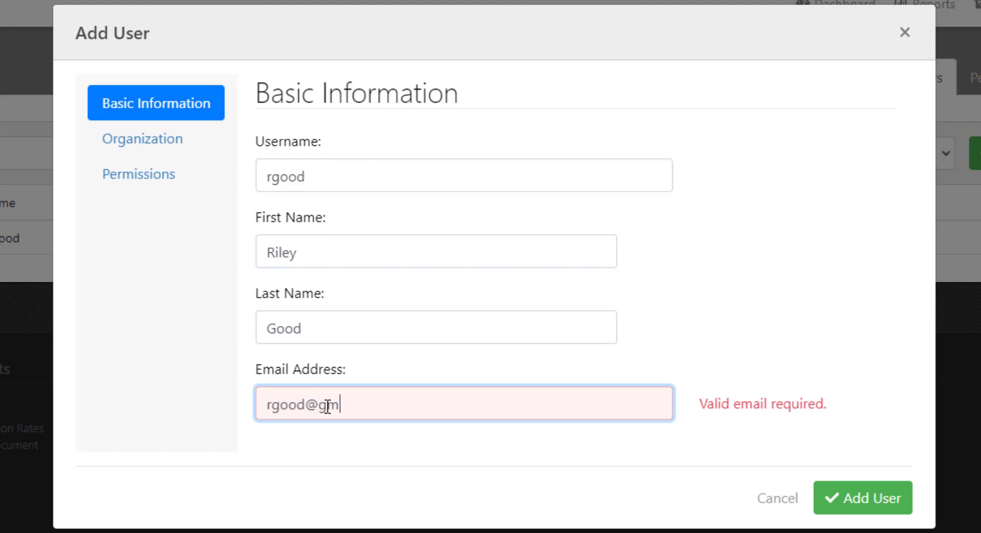
left_click(529, 458)
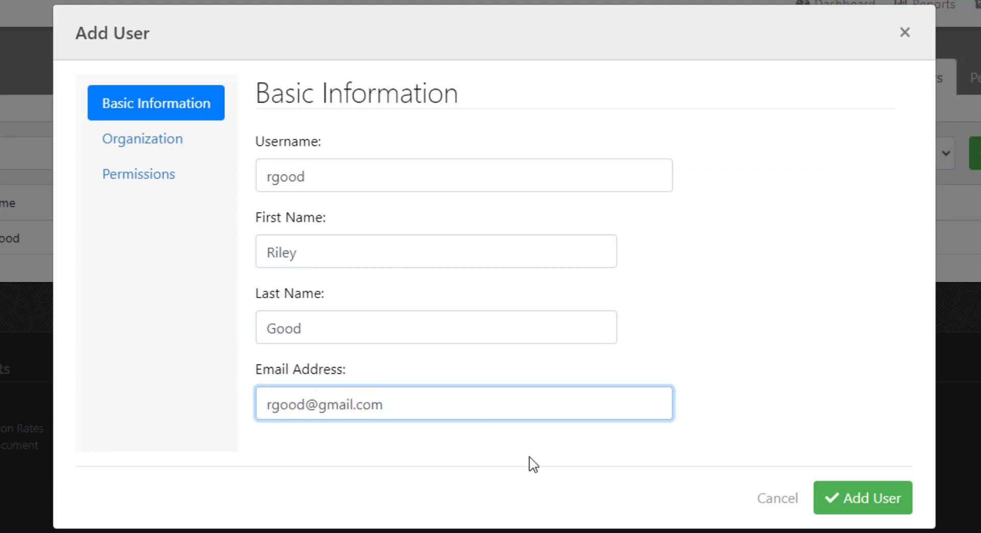
Enter 'Project Manager' as the user's title under Organization, then go to Permissions.
left_click(215, 150)
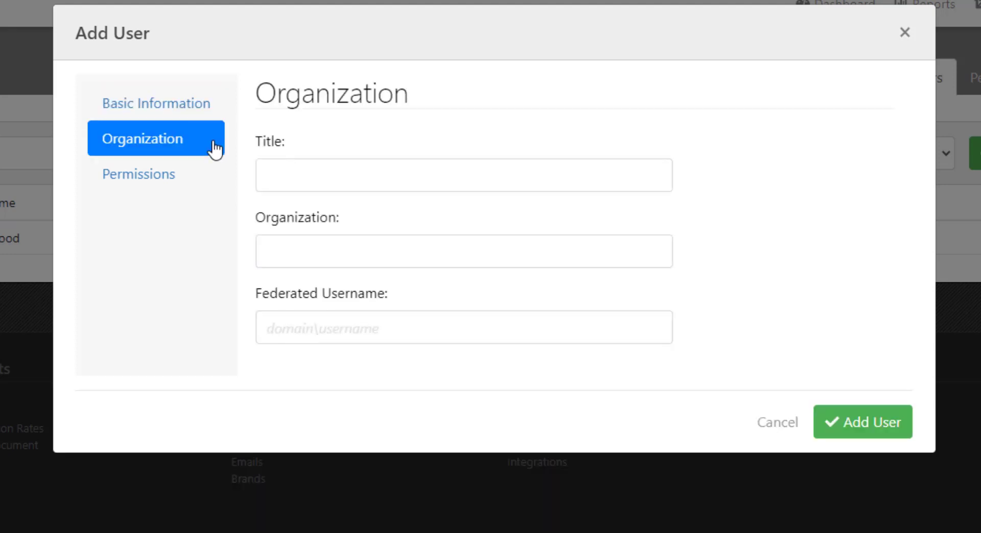
left_click(304, 172)
type("P")
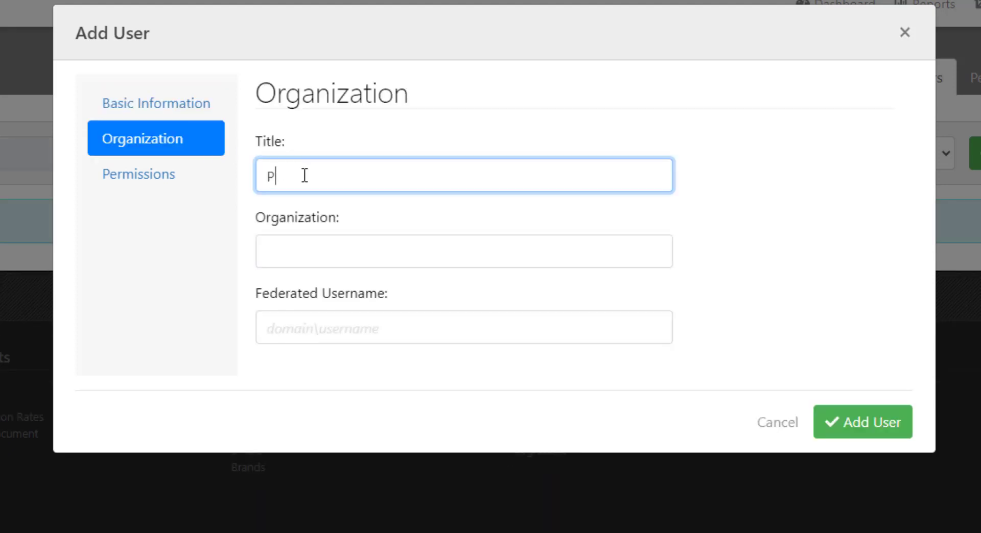
type("roject Manager")
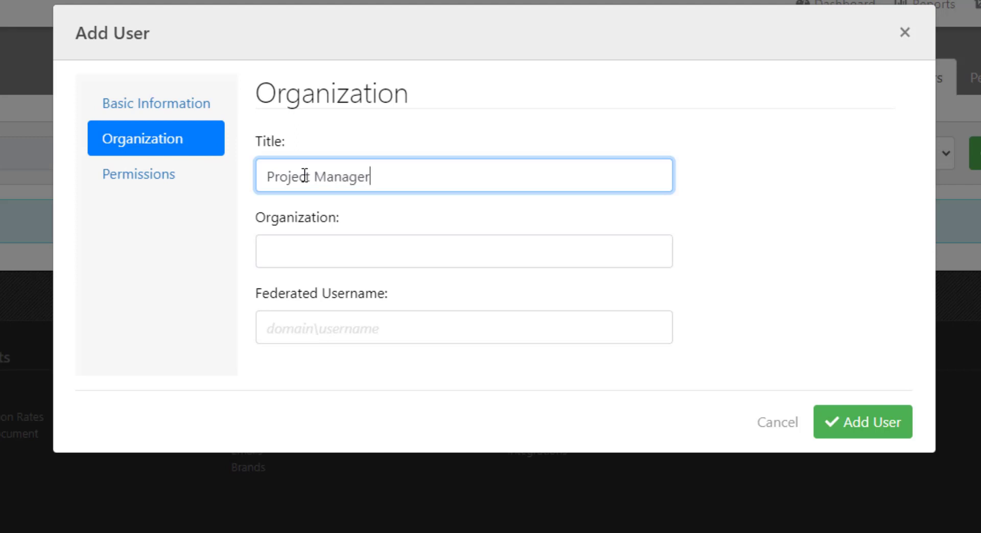
left_click(172, 179)
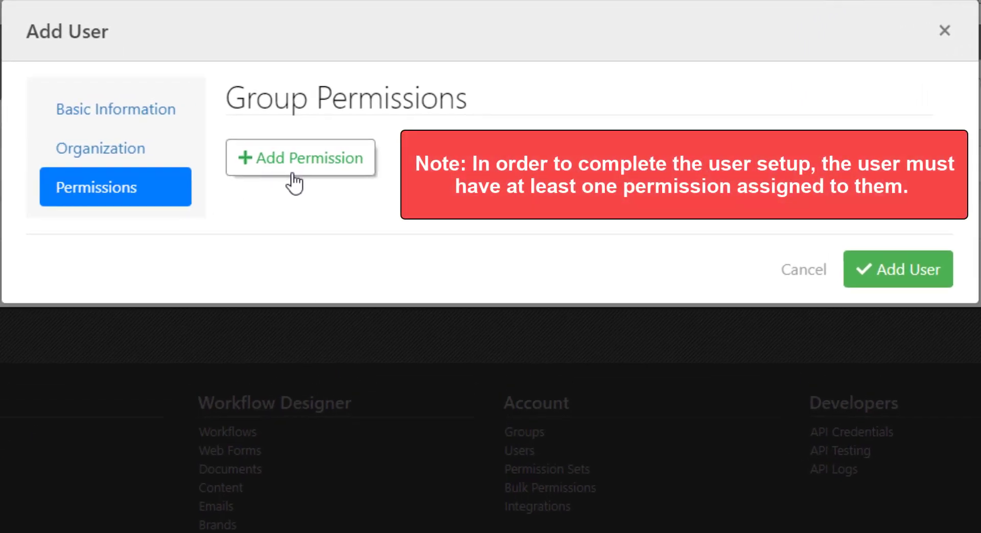
Add Permission 1 granting My Company Internal the Manager set, plus a second empty permission entry.
left_click(294, 182)
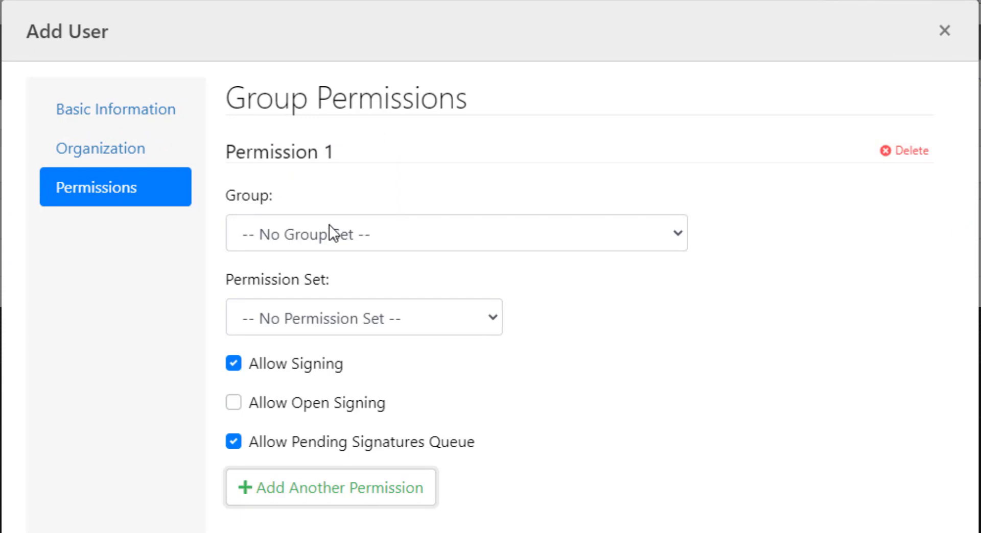
left_click(393, 234)
left_click(498, 350)
left_click(461, 323)
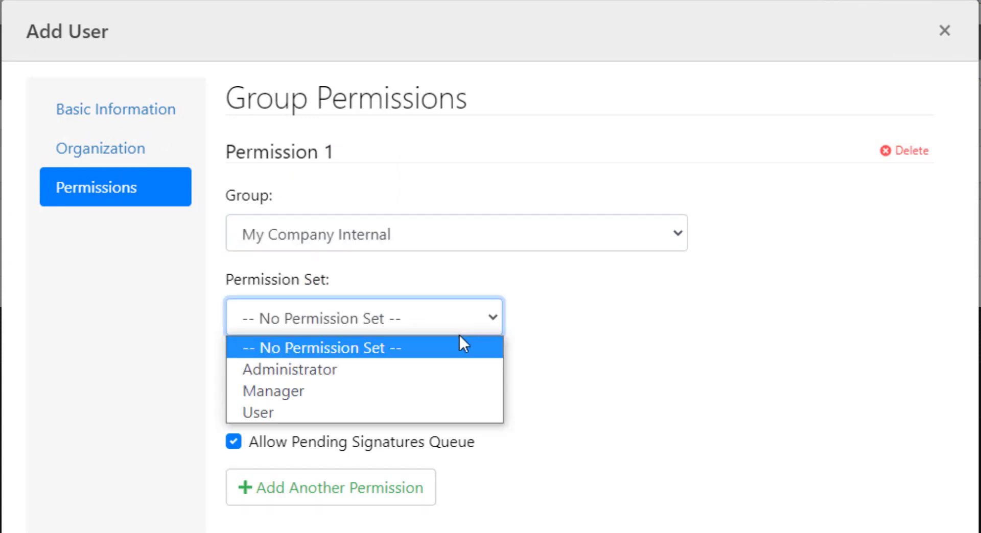
left_click(449, 385)
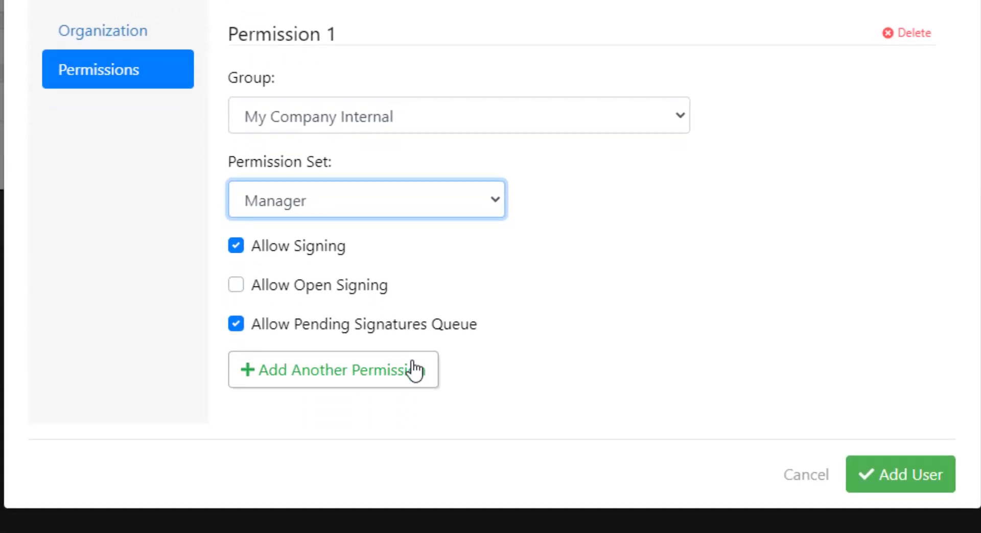
left_click(415, 369)
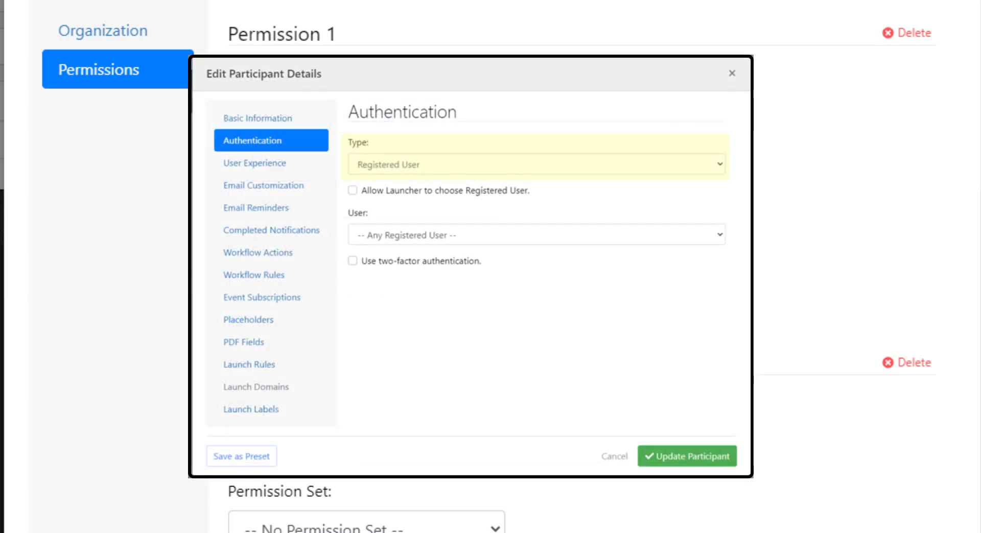
scroll(576, 319, "down", 3)
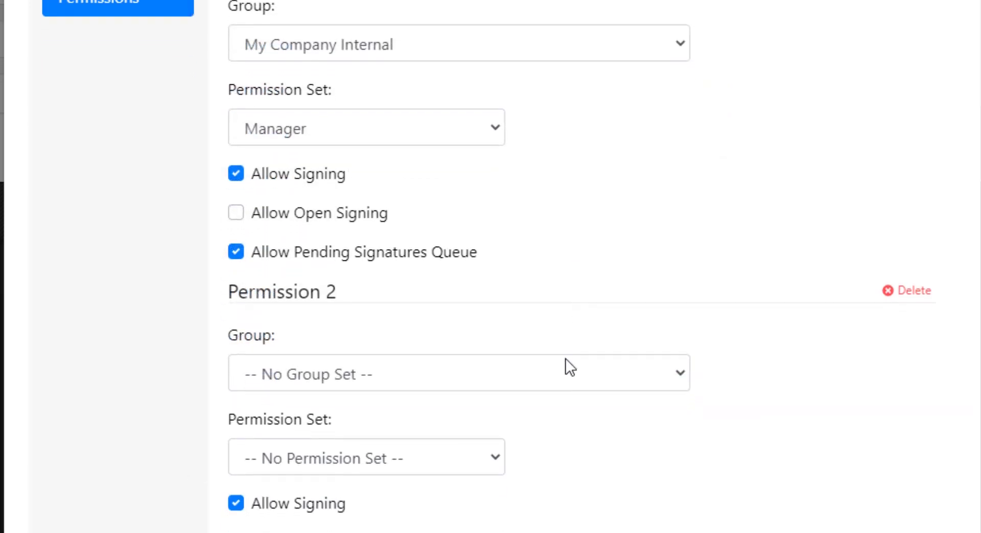
Give Permission 2 the Training group with the Manager permission set.
left_click(561, 327)
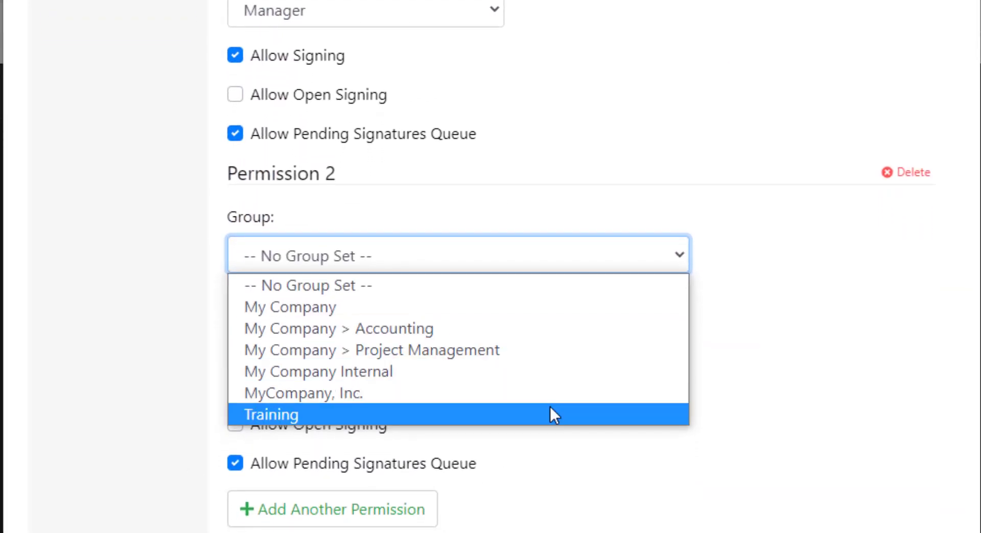
left_click(549, 409)
left_click(471, 346)
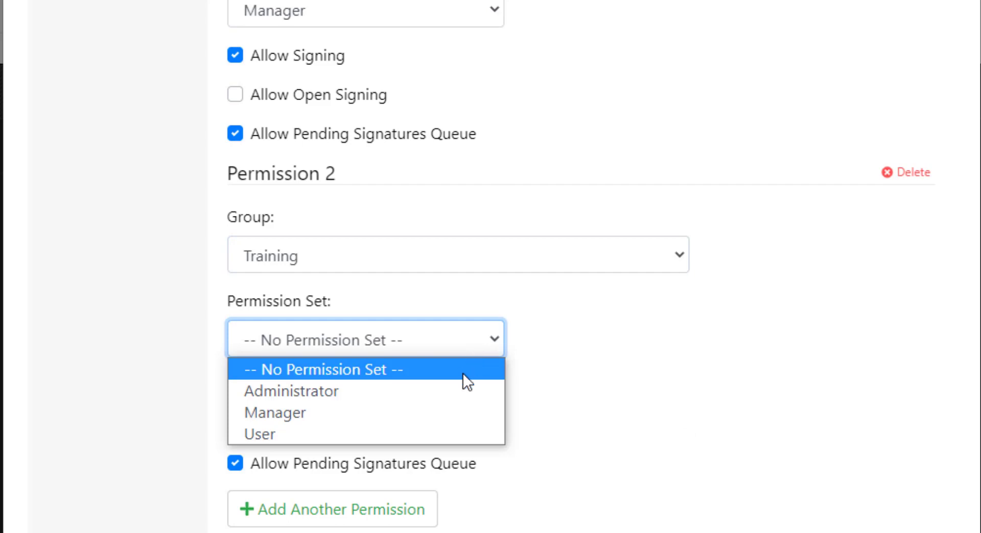
left_click(454, 410)
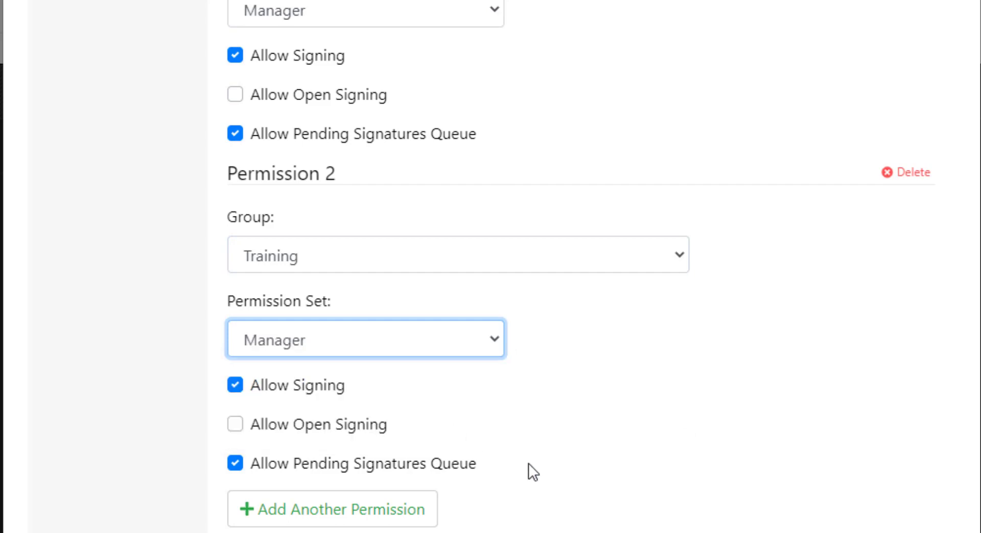
Add Permission 3: My Company > Project Management, Administrator set, with open signing allowed.
left_click(401, 518)
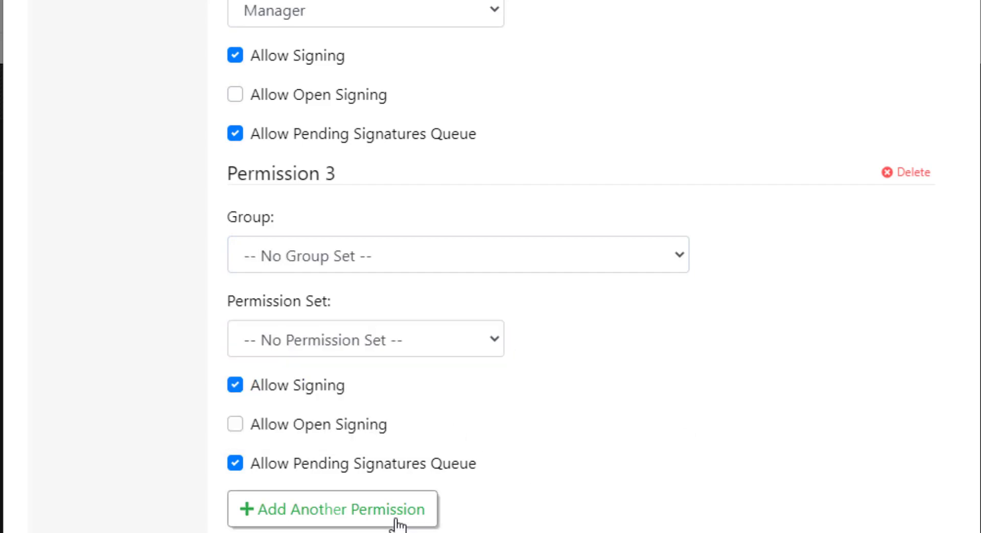
left_click(528, 269)
left_click(533, 349)
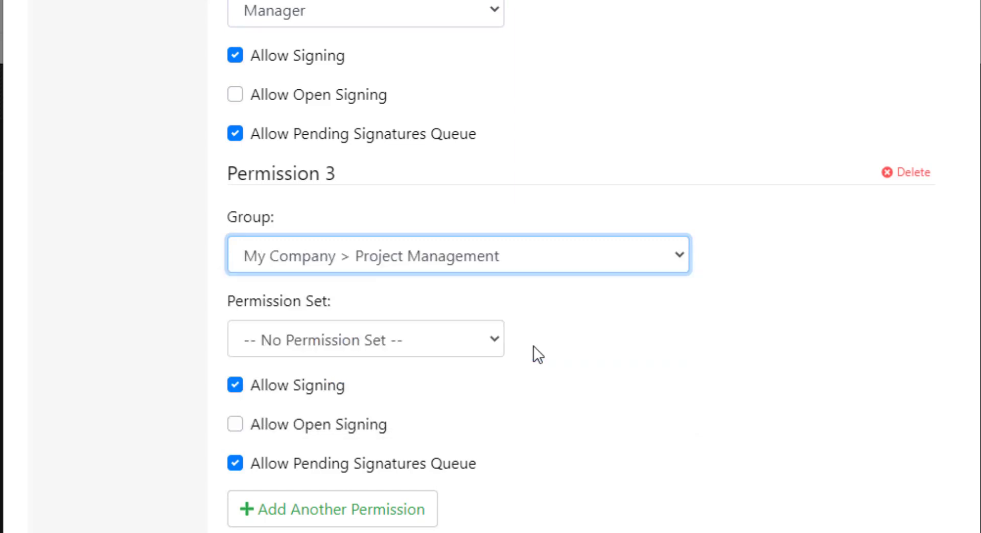
left_click(486, 349)
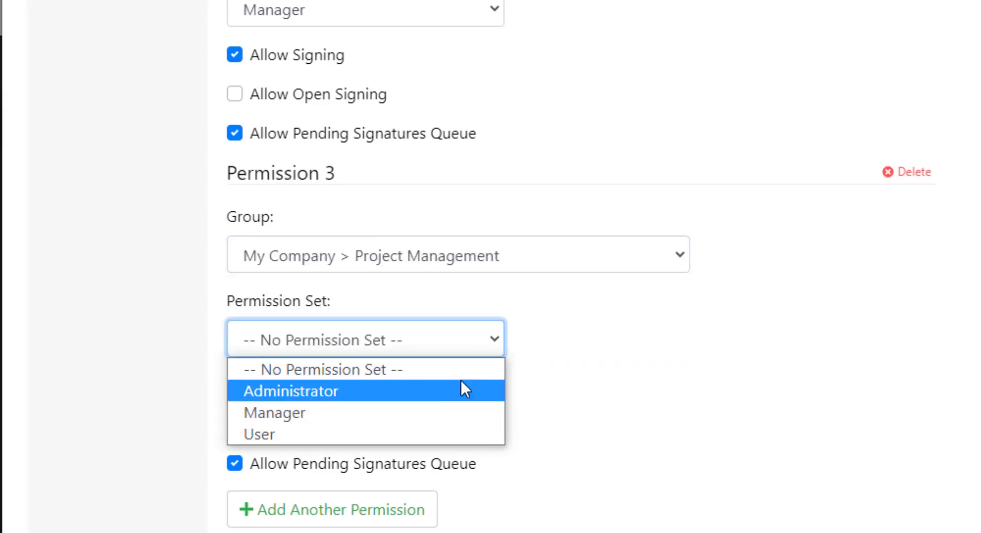
left_click(460, 390)
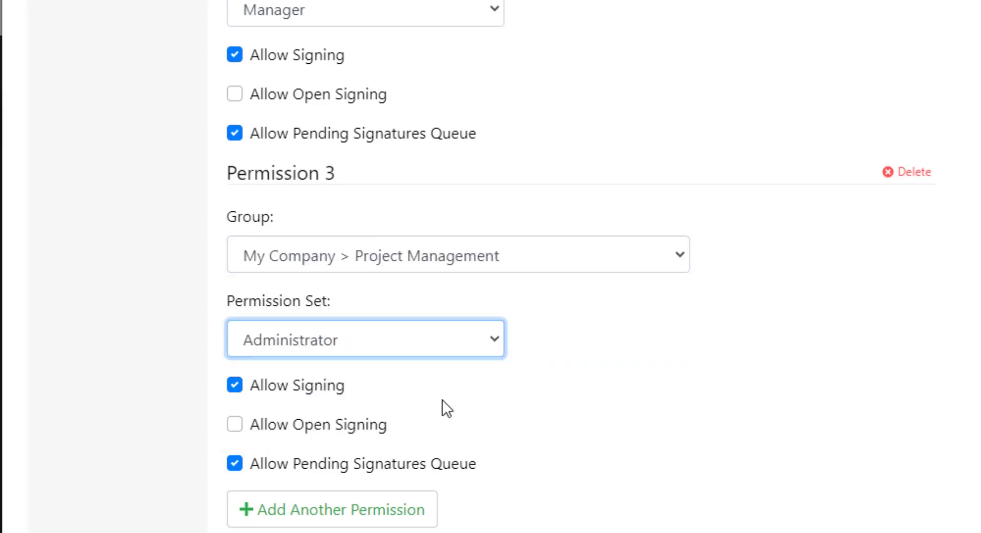
left_click(241, 422)
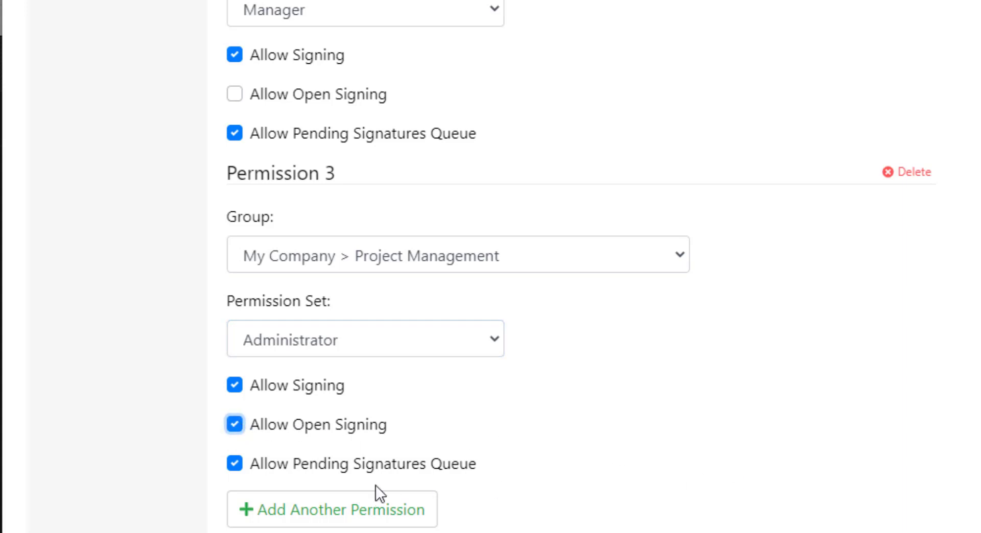
Add Permission 4: My Company > Accounting, User set, with the pending signatures queue disabled.
left_click(352, 510)
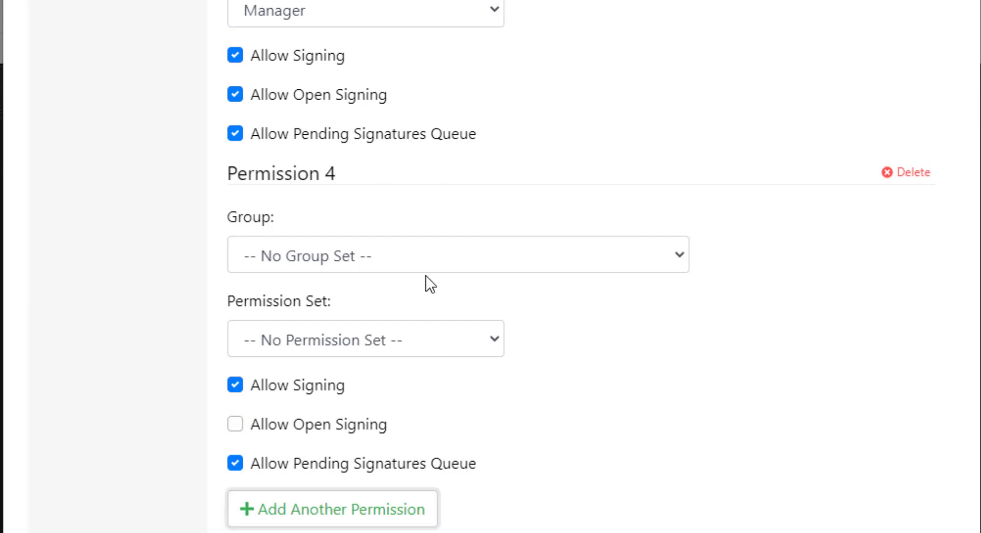
left_click(421, 260)
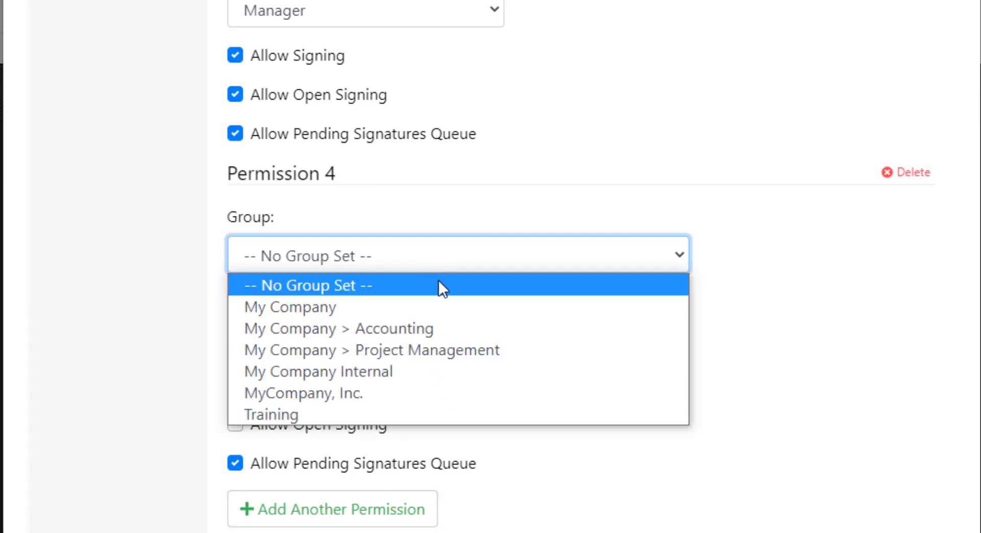
left_click(439, 330)
left_click(485, 341)
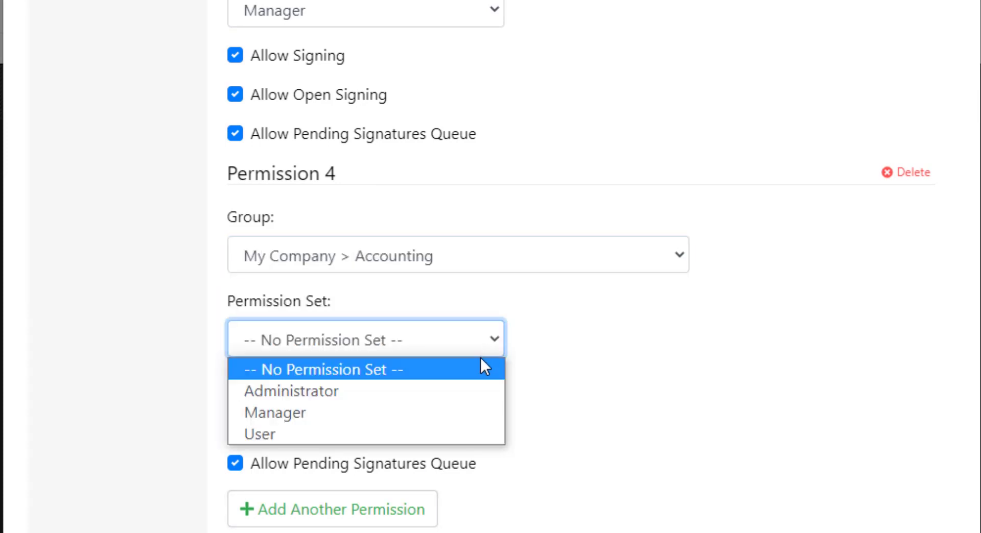
left_click(473, 429)
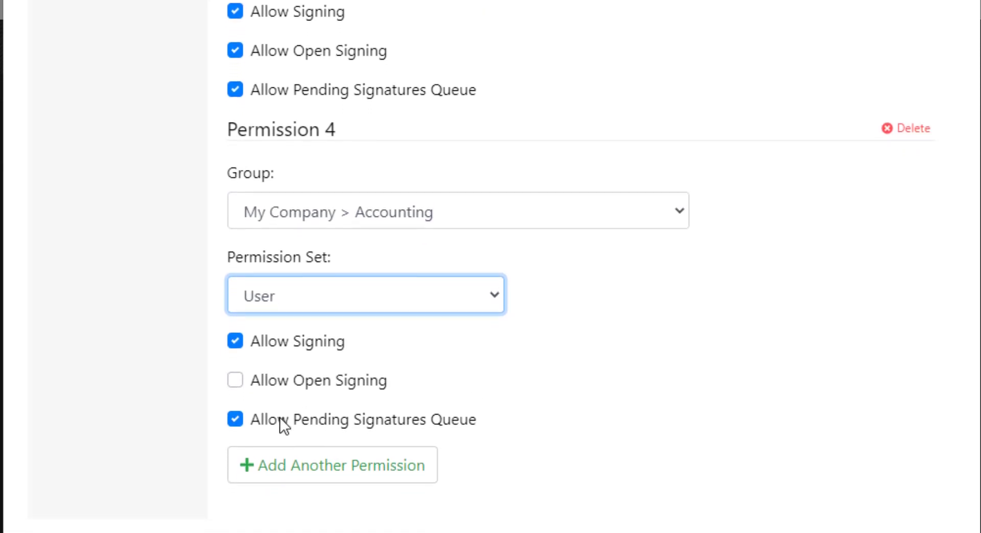
left_click(235, 387)
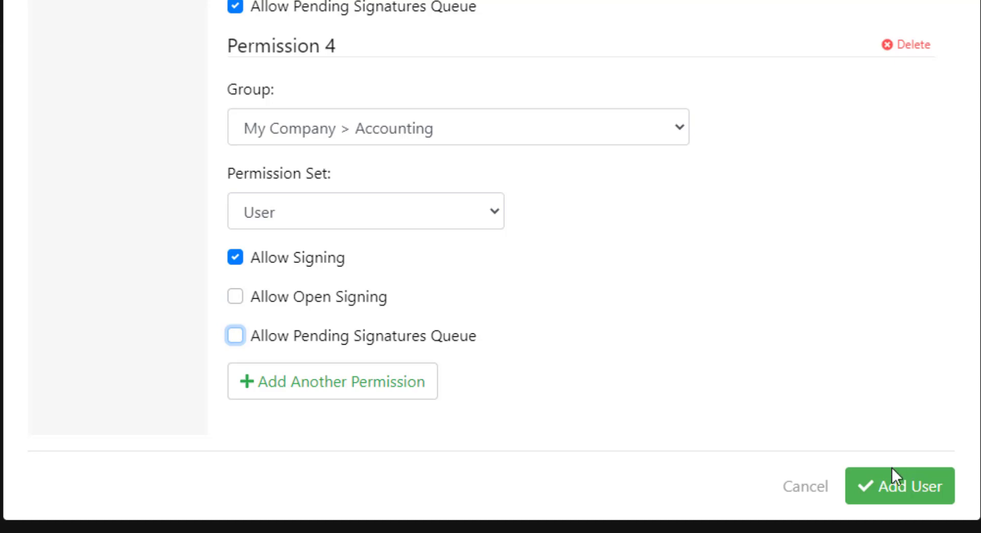
Save the new user, then try Bulk Upload's Delete/Insert modes and Update existing users, leaving defaults.
left_click(922, 499)
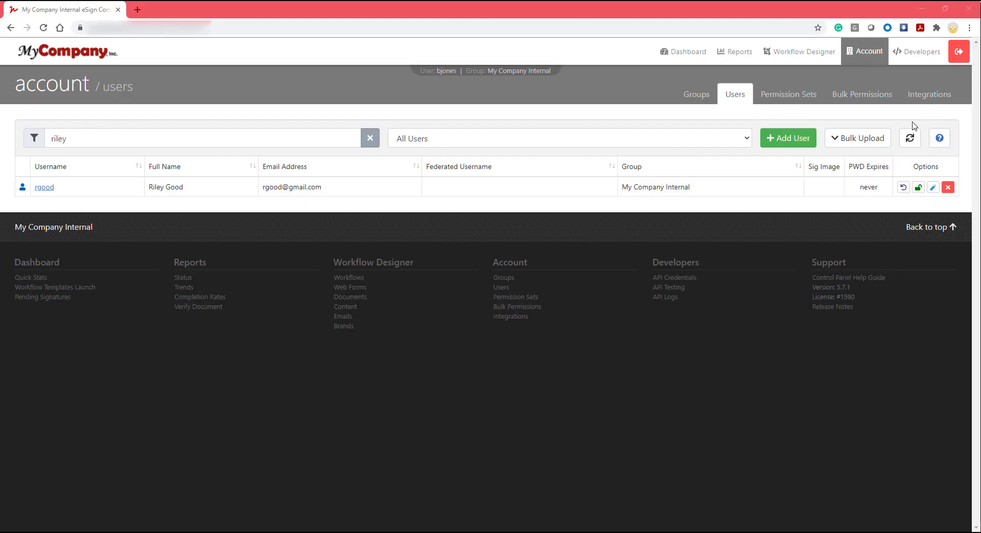
left_click(869, 142)
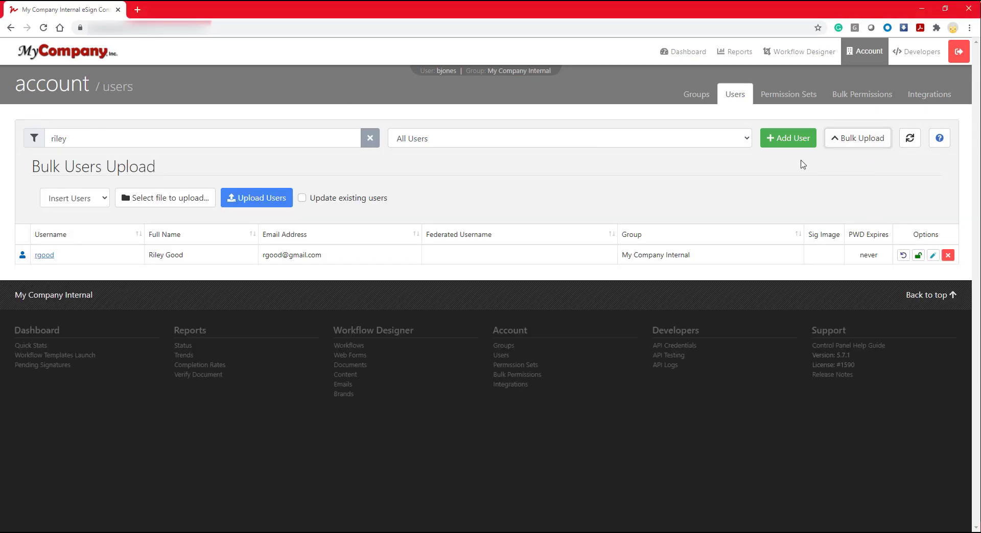
left_click(103, 201)
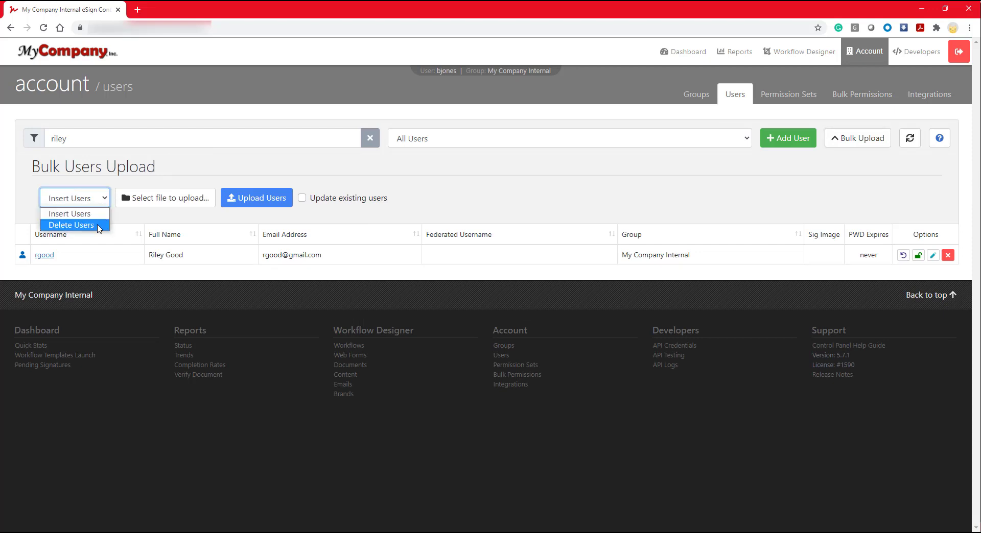
left_click(98, 226)
left_click(100, 201)
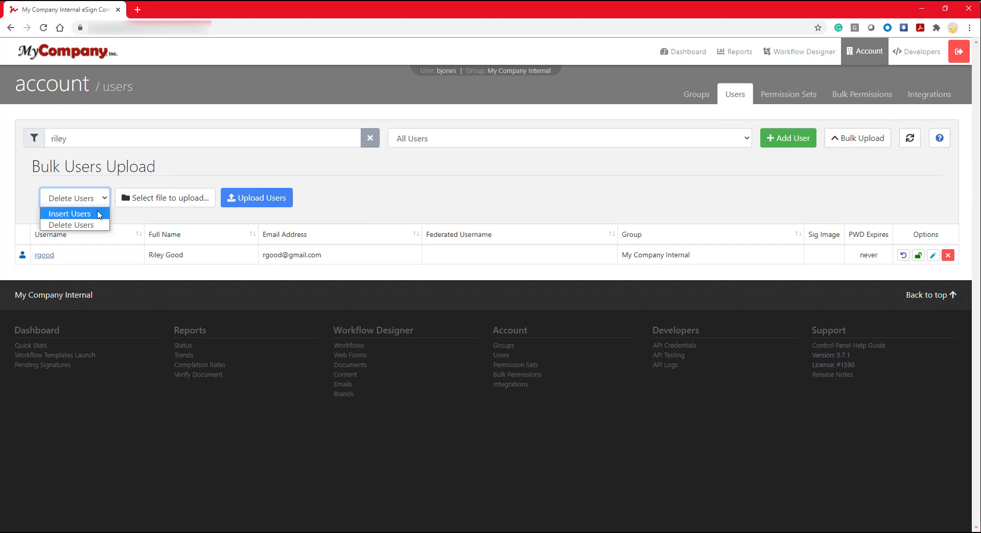
left_click(99, 215)
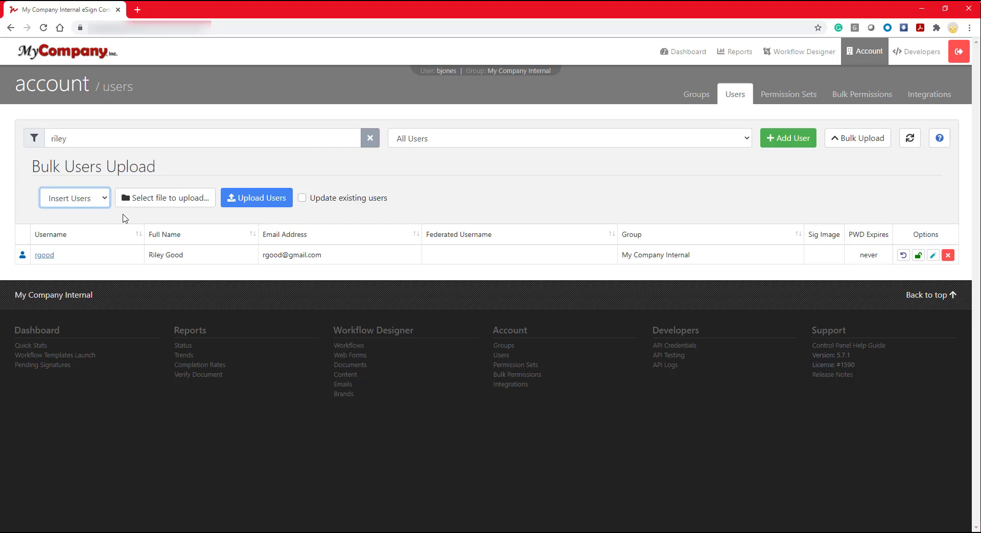
left_click(302, 199)
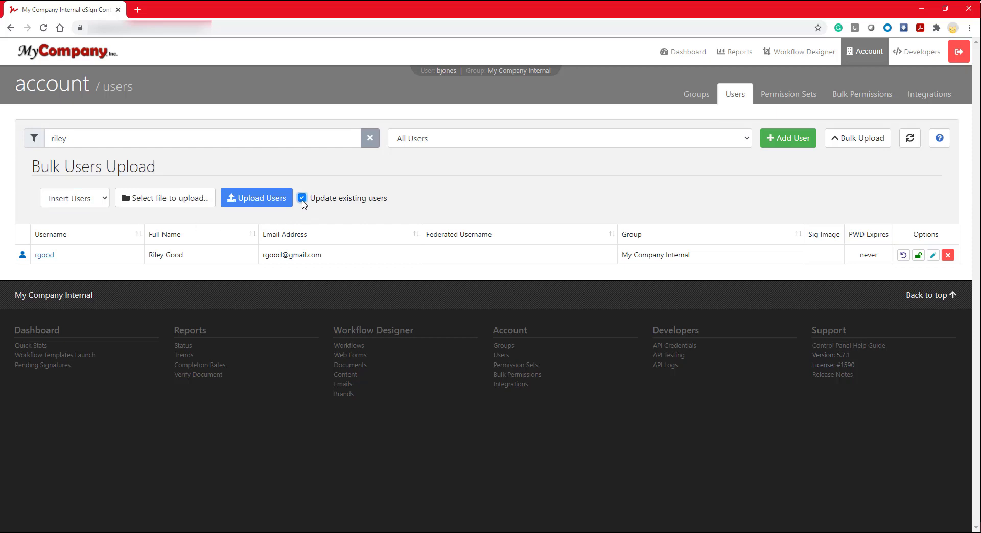
left_click(302, 200)
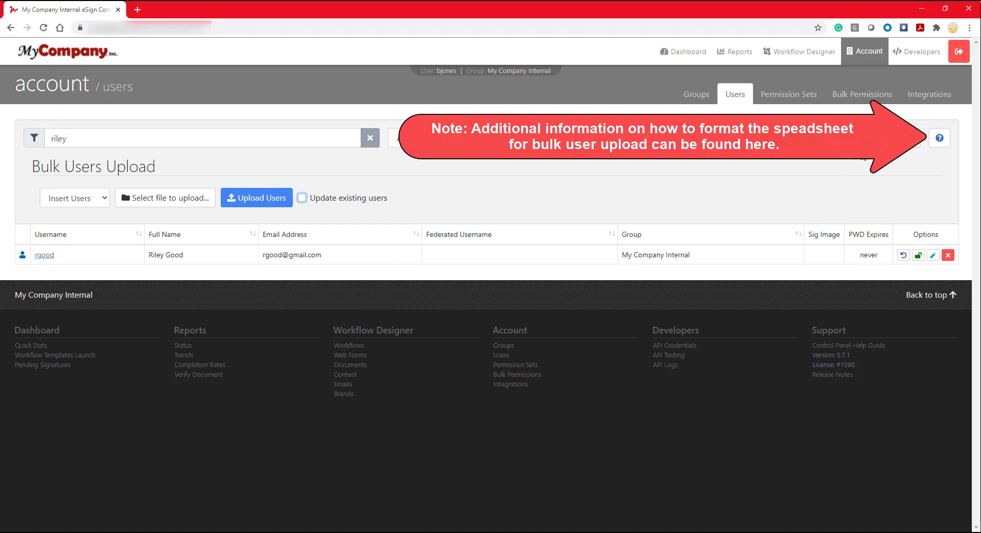
left_click(873, 144)
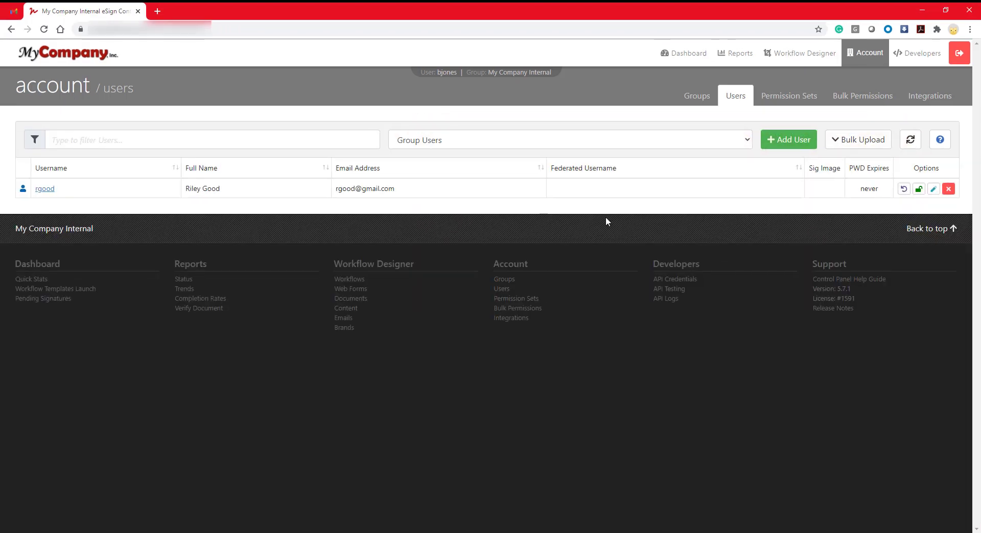
Copy the temporary password from the New User Setup Notification email and follow its login link.
left_click(16, 11)
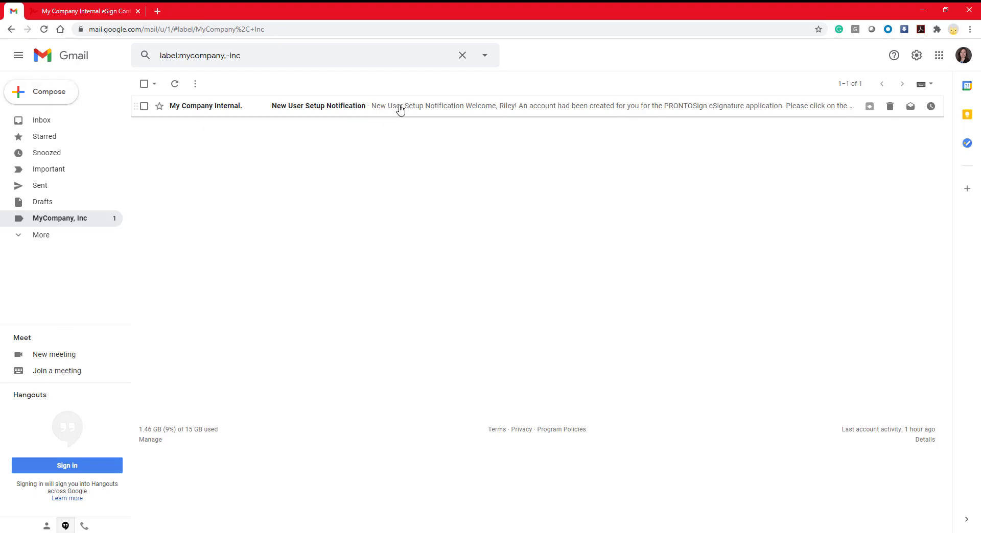
left_click(415, 119)
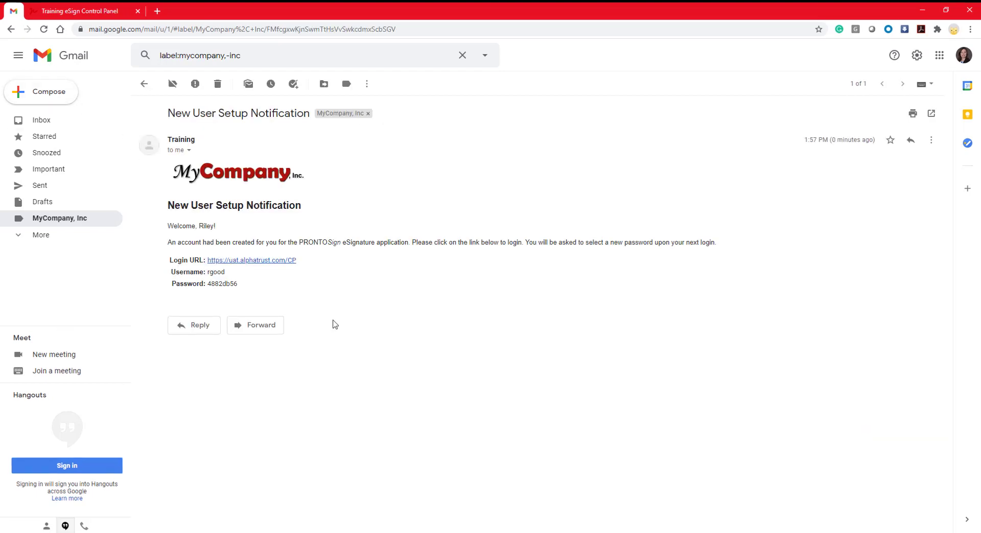
left_click_drag(218, 336, 161, 336)
right_click(185, 339)
left_click(207, 352)
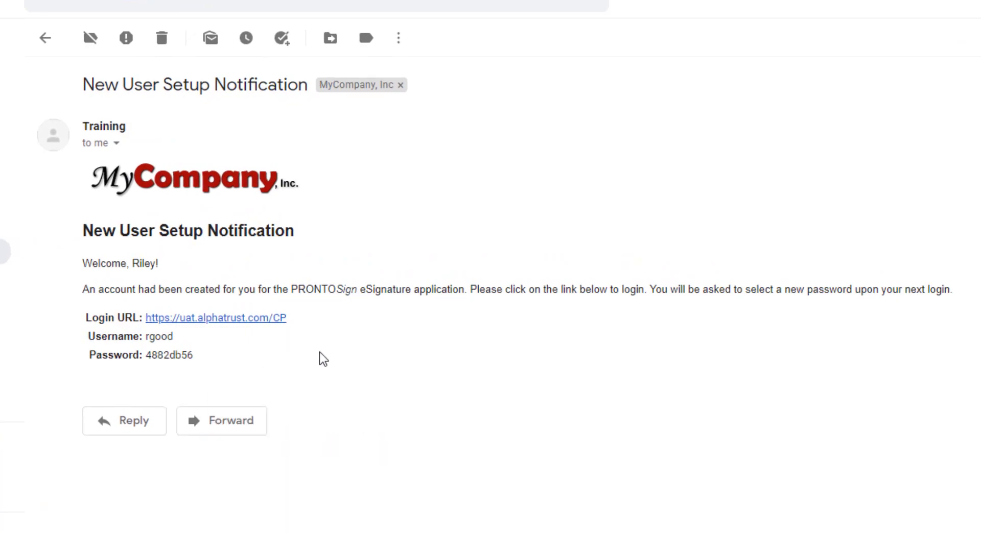
left_click(277, 319)
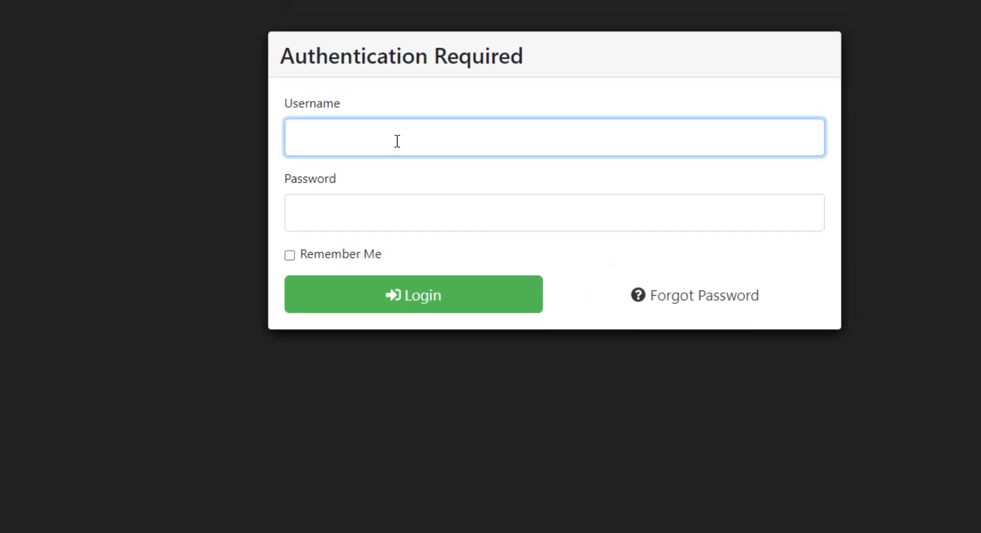
Log in as the new user with the pasted temporary password.
left_click(417, 195)
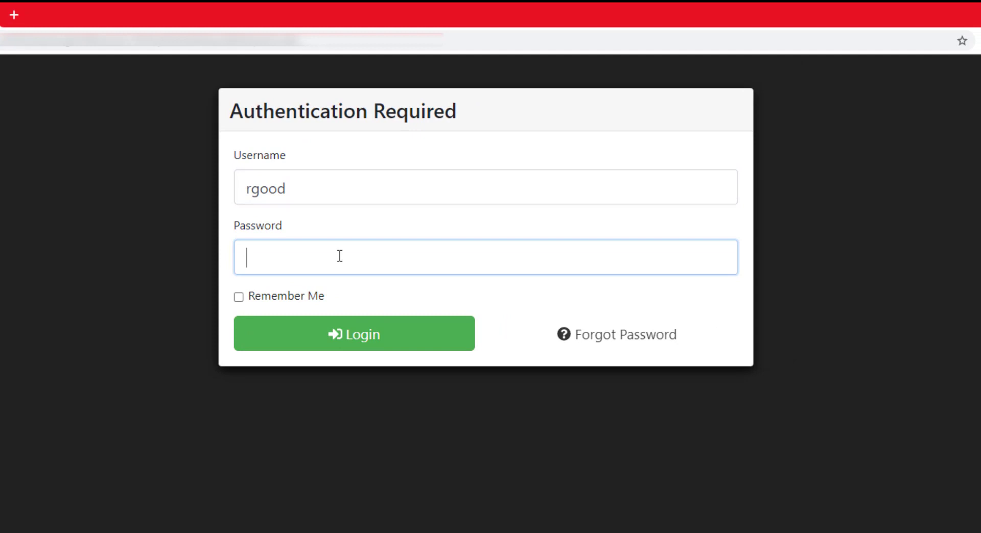
key("ctrl+v")
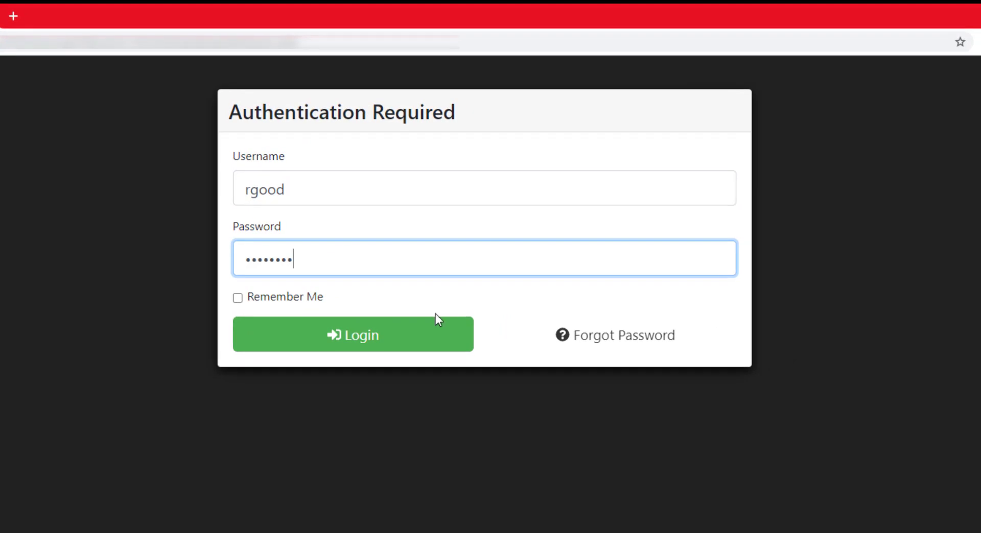
left_click(436, 326)
Change the required password, using the temporary one as current and entering a new password.
left_click(631, 200)
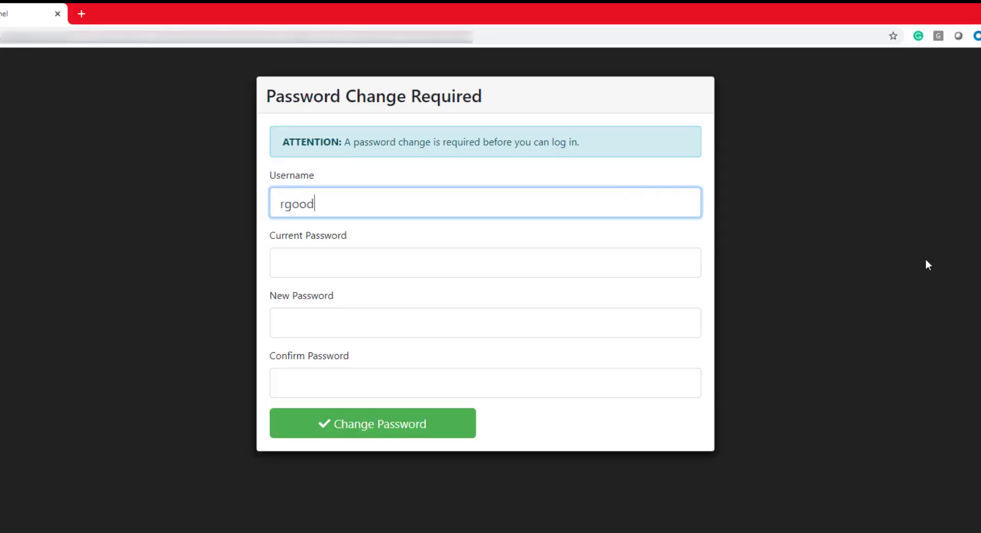
left_click(565, 269)
key("ctrl+v")
left_click(648, 333)
type("*******")
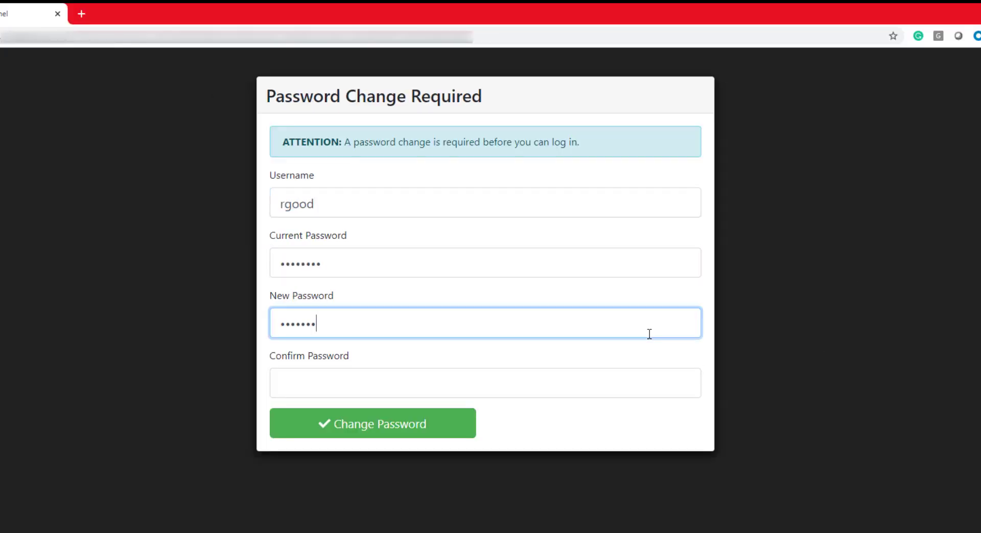
type("*")
left_click(598, 374)
type("********")
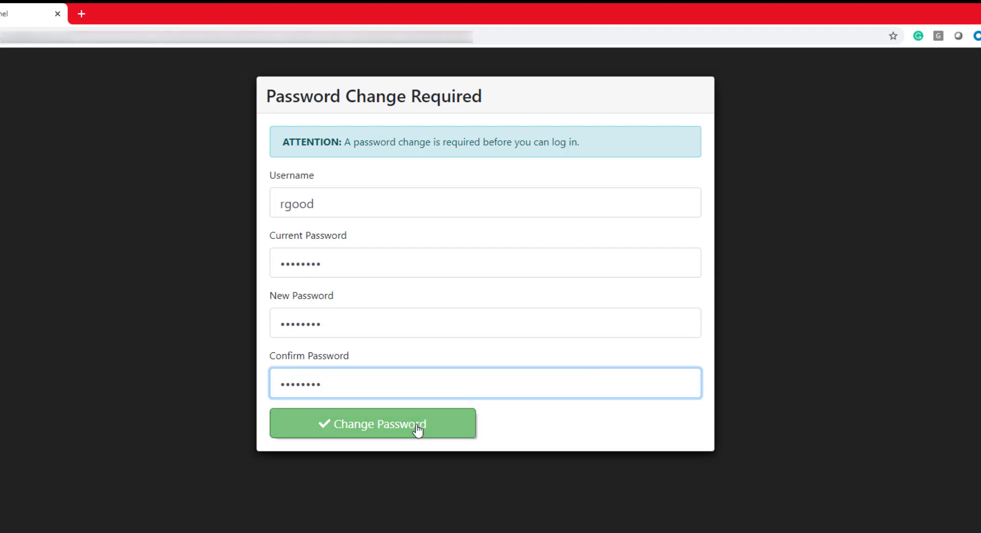
left_click(418, 431)
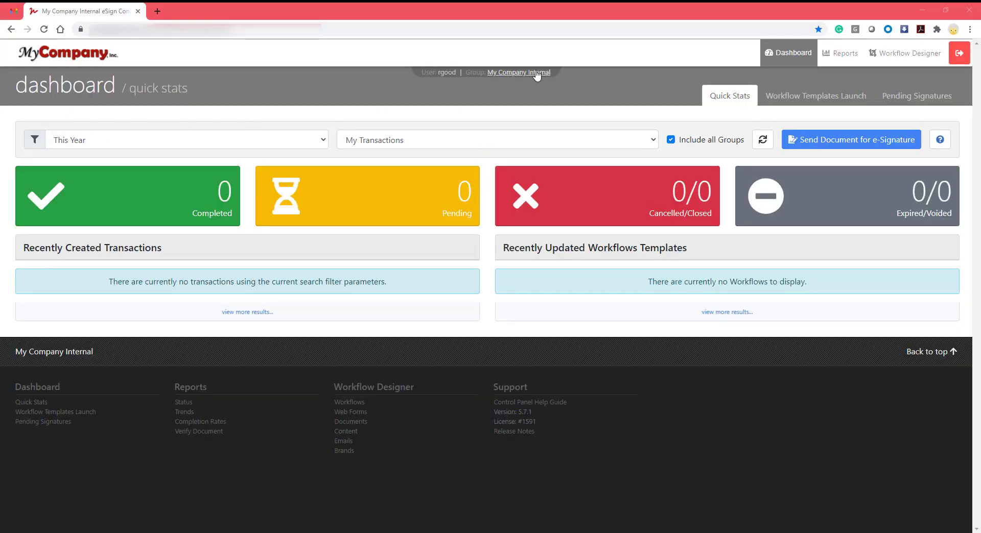
Switch to the Project Management group, then log out.
left_click(536, 74)
left_click(534, 115)
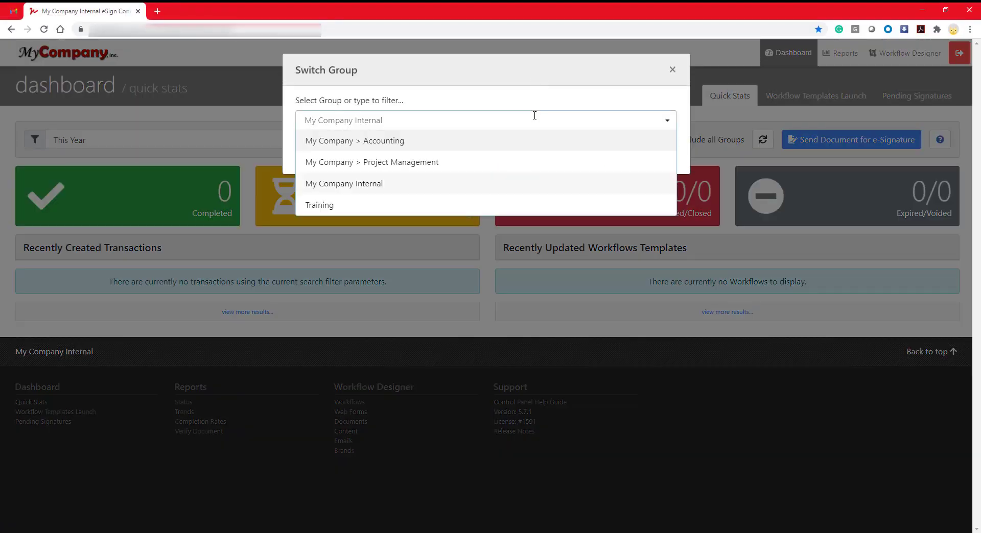
left_click(524, 161)
left_click(639, 156)
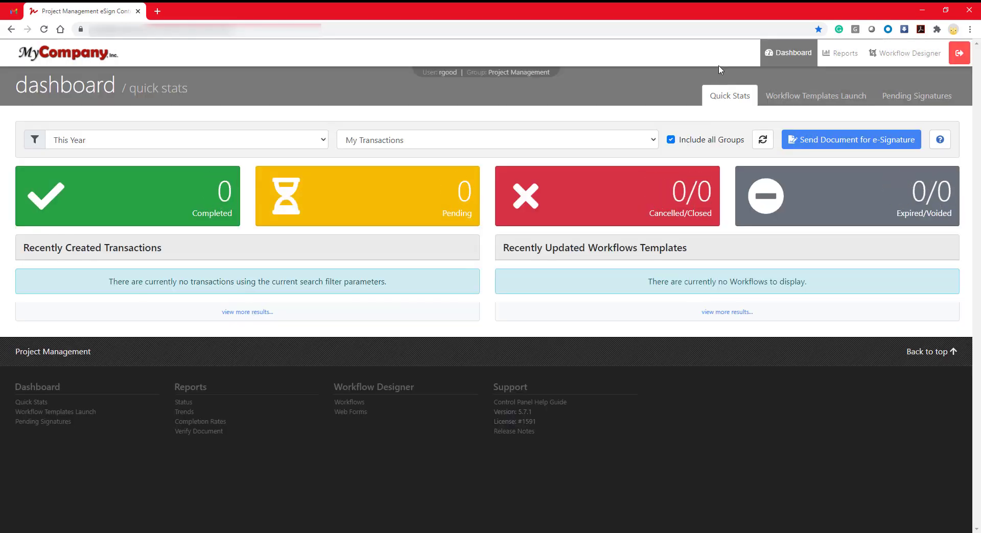
left_click(963, 59)
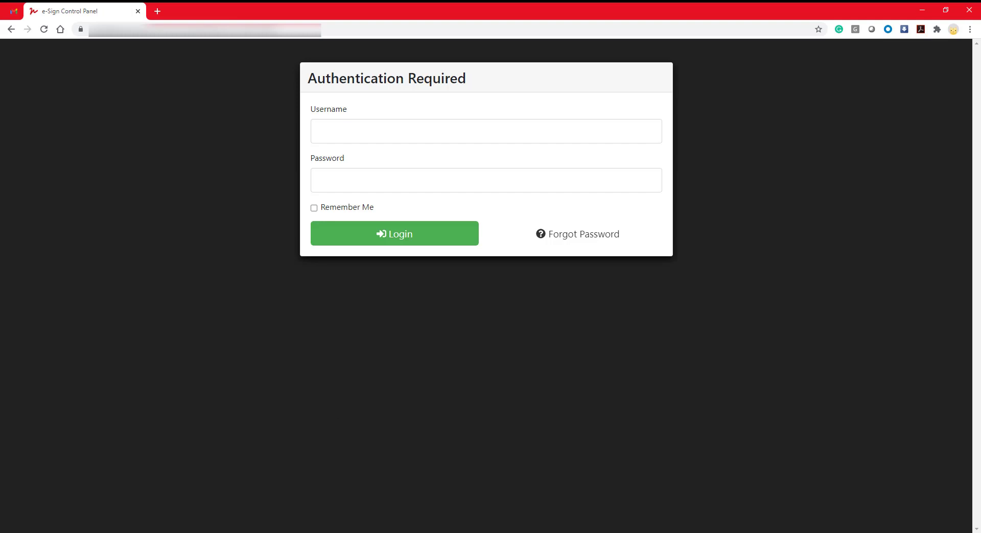
Request a password reset via Forgot Password with the user's username and e-mail address.
left_click(607, 236)
left_click(412, 170)
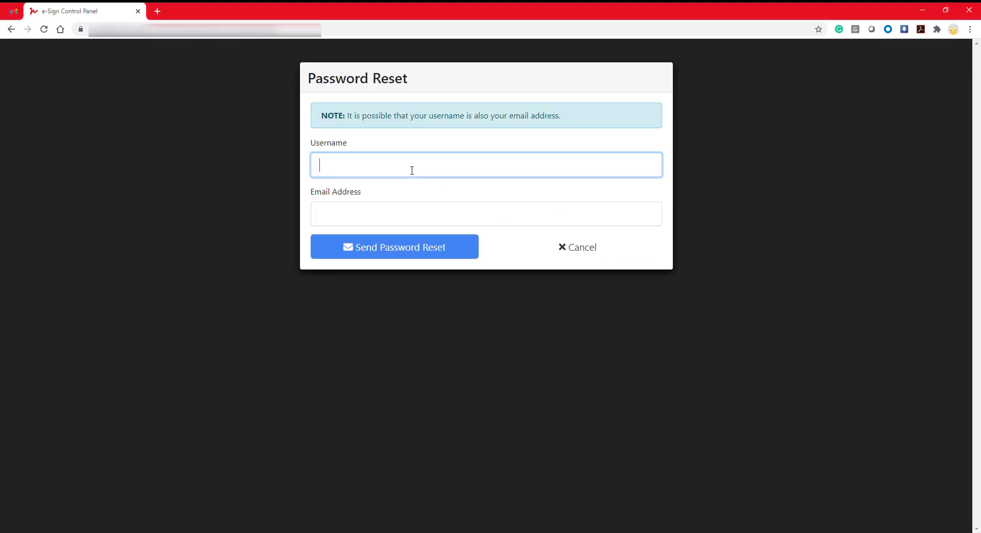
left_click(407, 210)
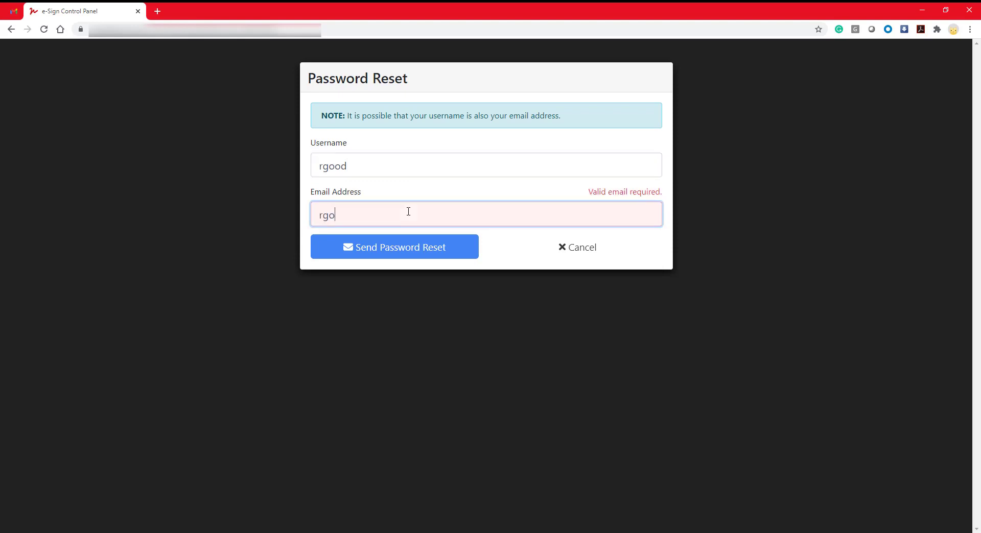
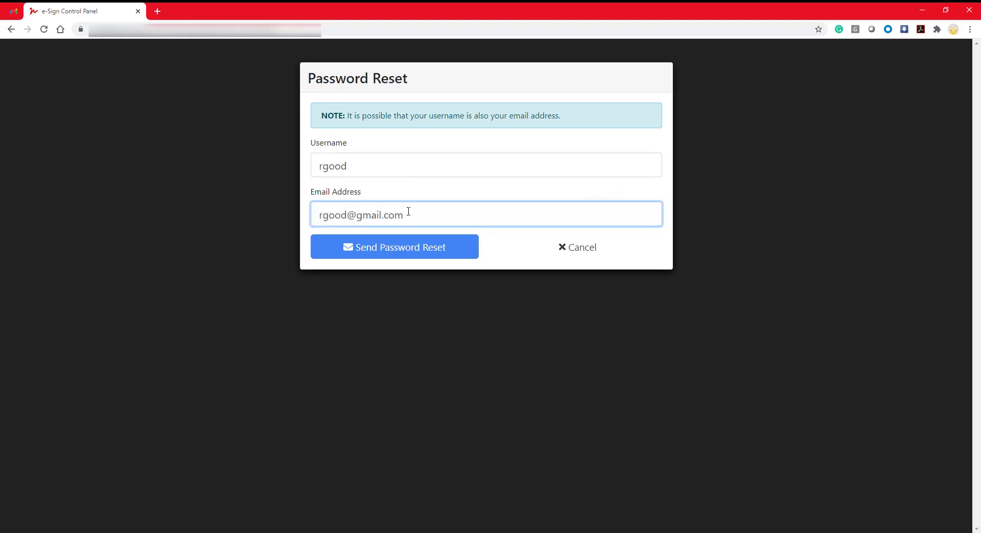
left_click(424, 260)
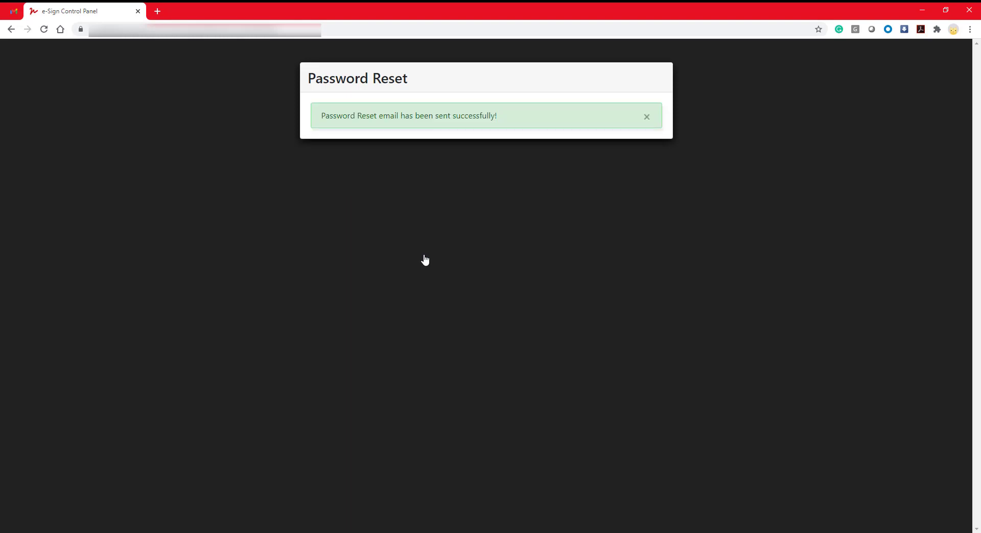
Open the Password Reset Notification in Gmail and follow its reset link.
left_click(14, 12)
left_click(255, 106)
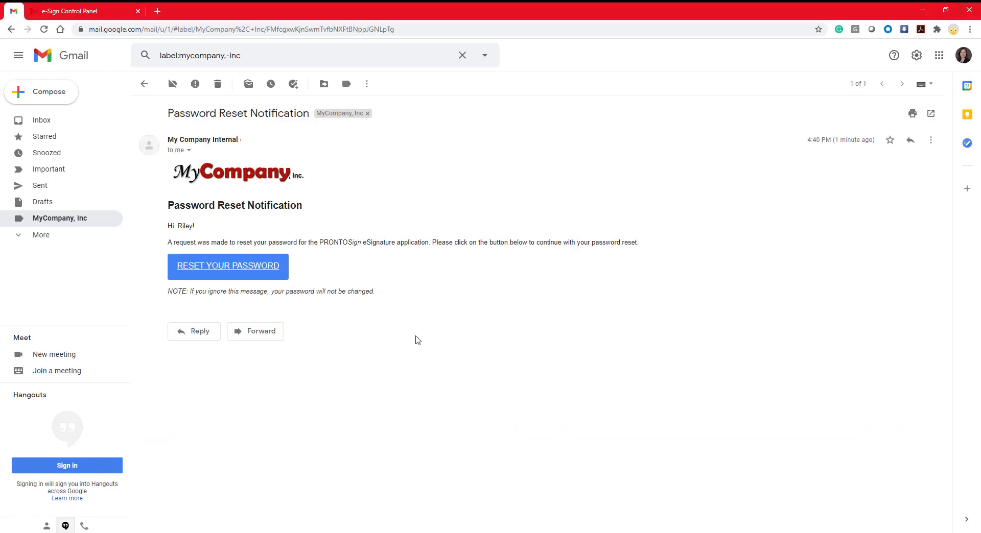
left_click(252, 273)
Enter and confirm the new password, submit it, and return to the login page.
type("••")
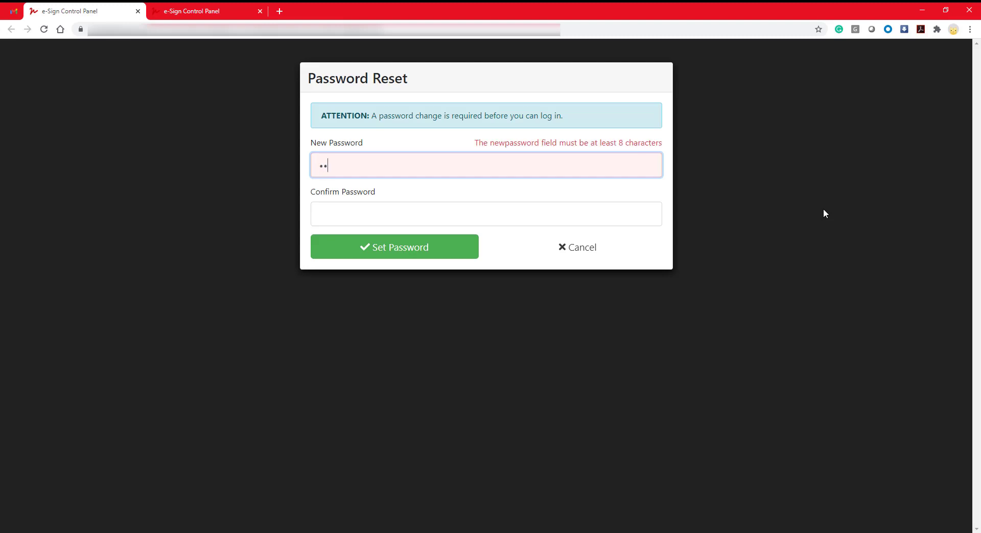
type("••••••")
left_click(628, 212)
type("•")
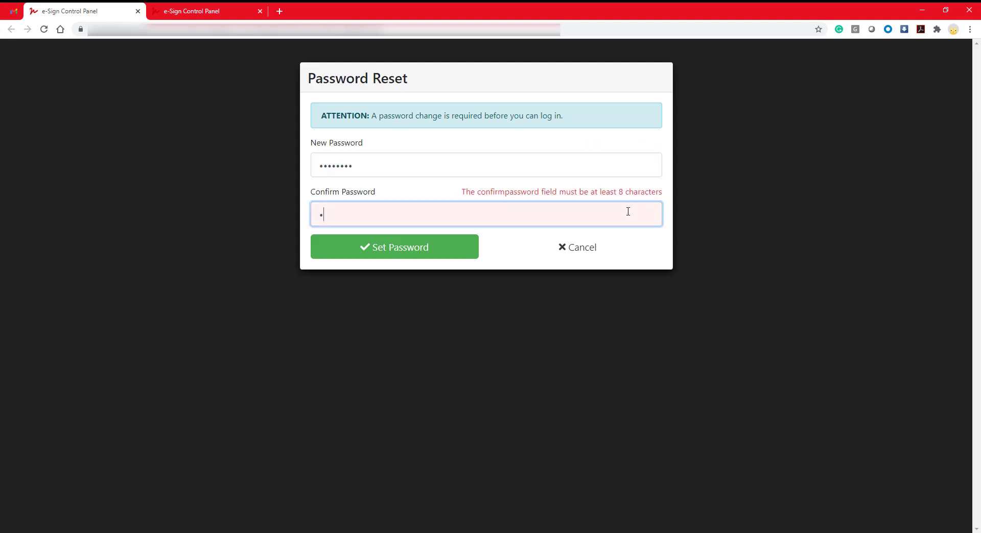
type("•••••••")
key("Return")
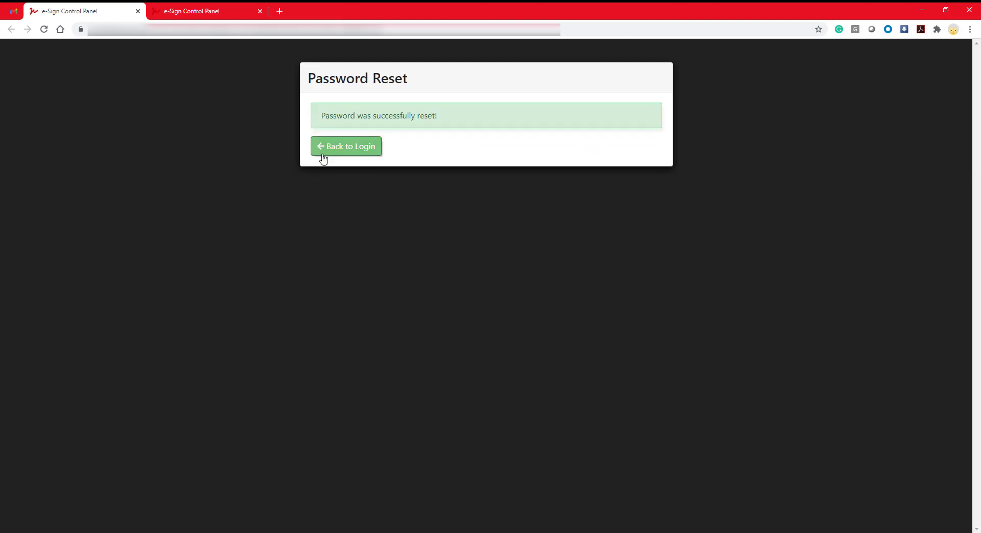
left_click(323, 156)
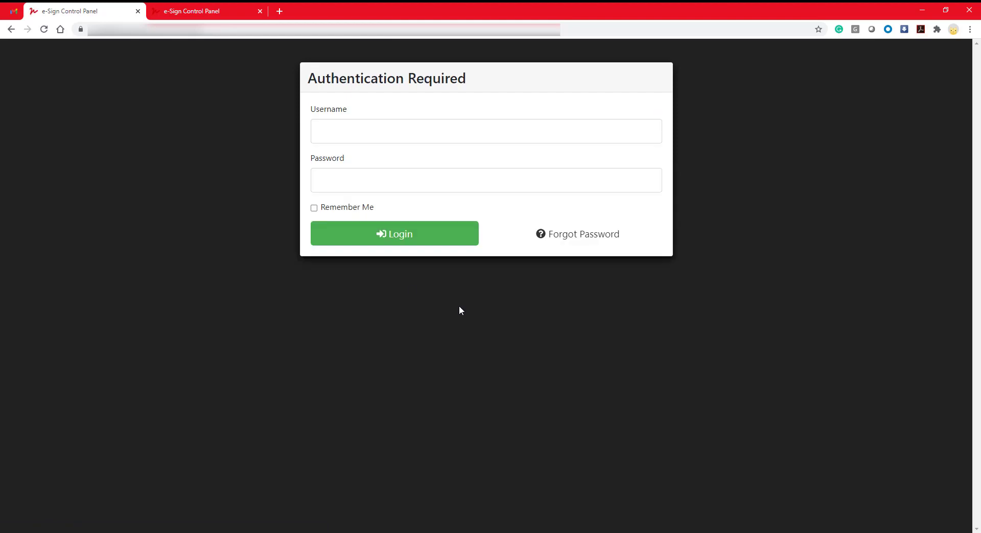